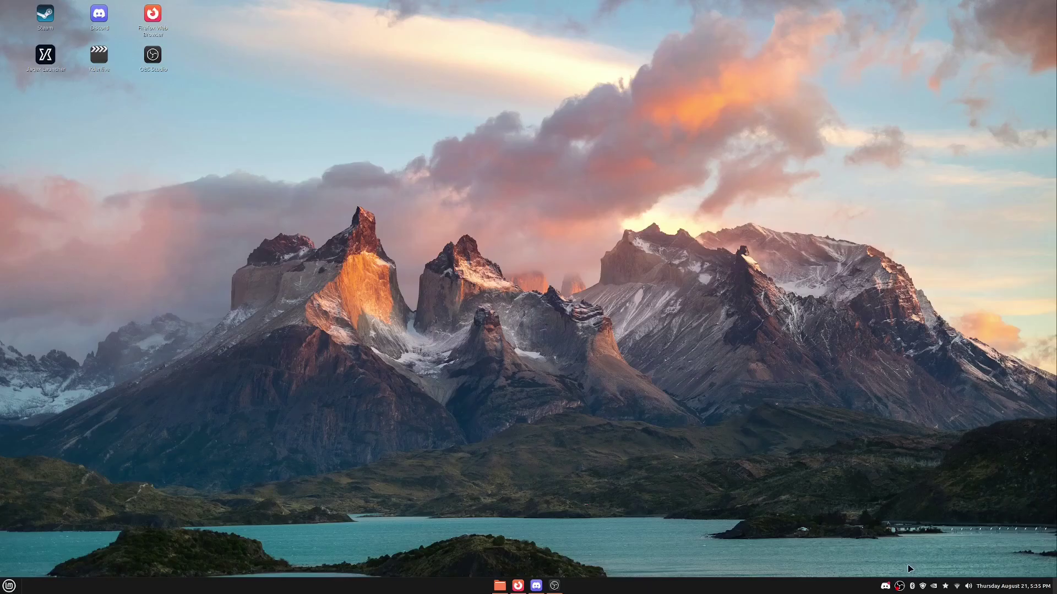
# Open Blueman from the tray and remove the Xbox Wireless Controller pairing.
pyautogui.click(912, 587)
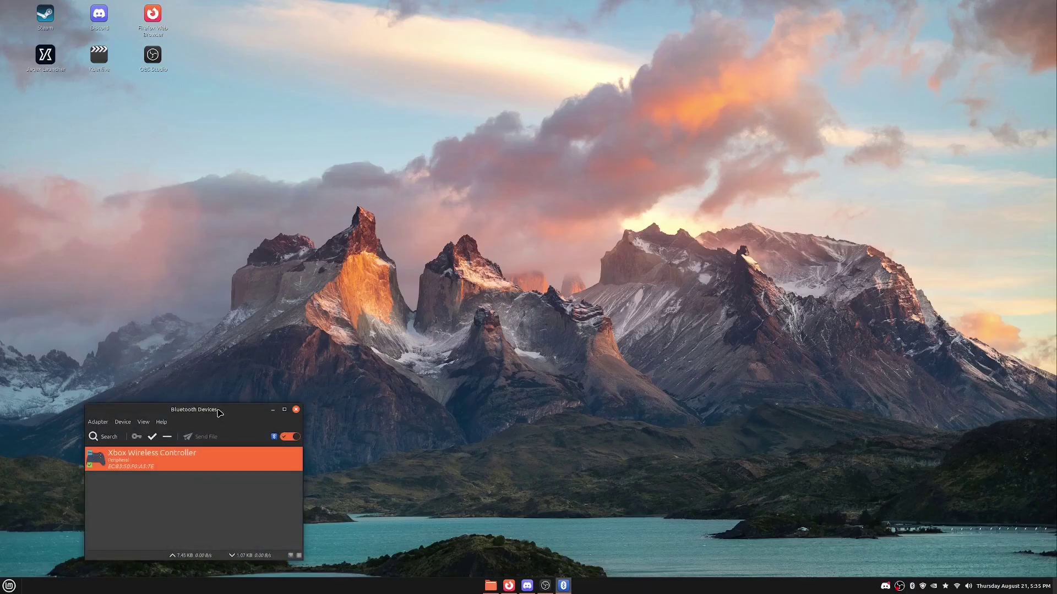
pyautogui.moveTo(219, 409); pyautogui.dragTo(539, 220)
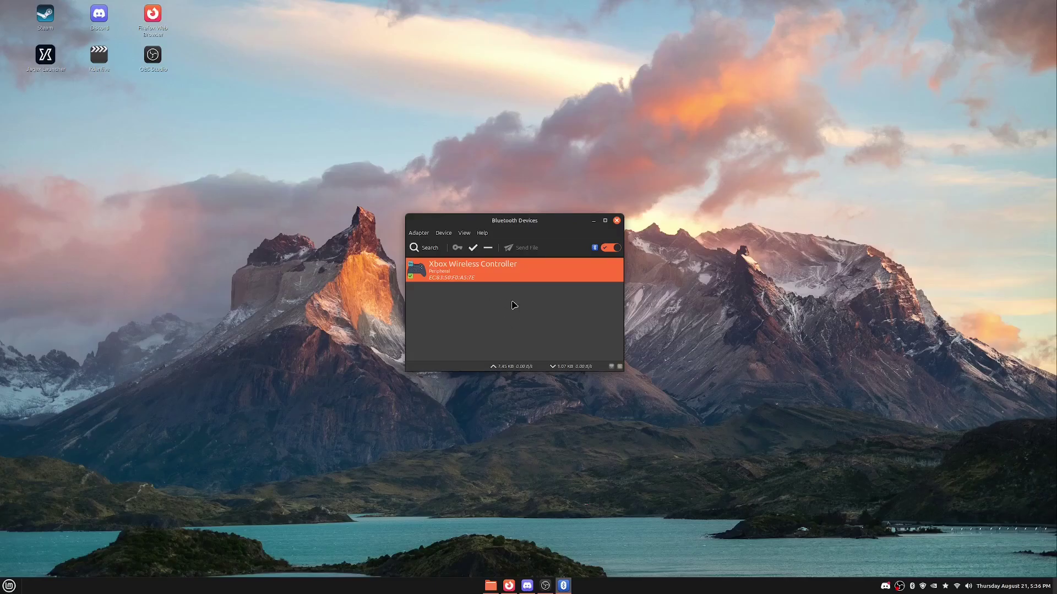
pyautogui.rightClick(502, 273)
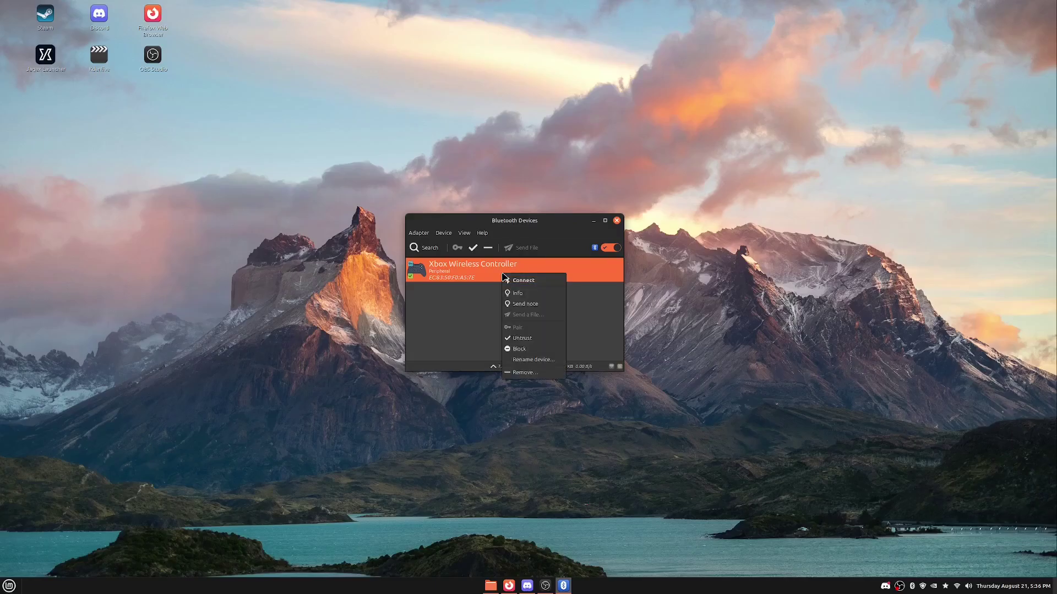
pyautogui.click(545, 372)
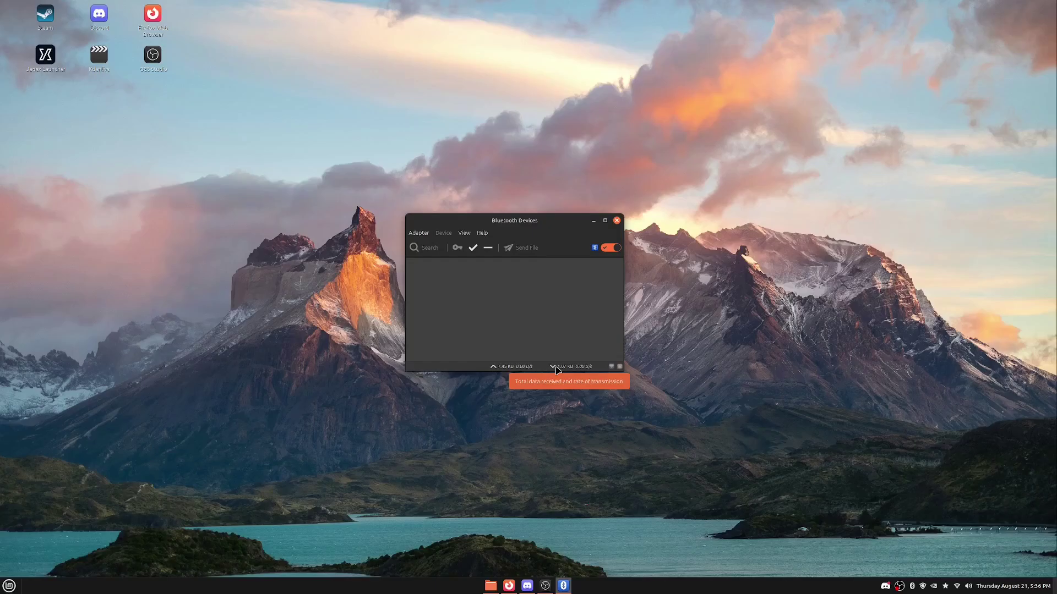
# Search for nearby devices and connect the rediscovered Xbox Wireless Controller.
pyautogui.click(417, 233)
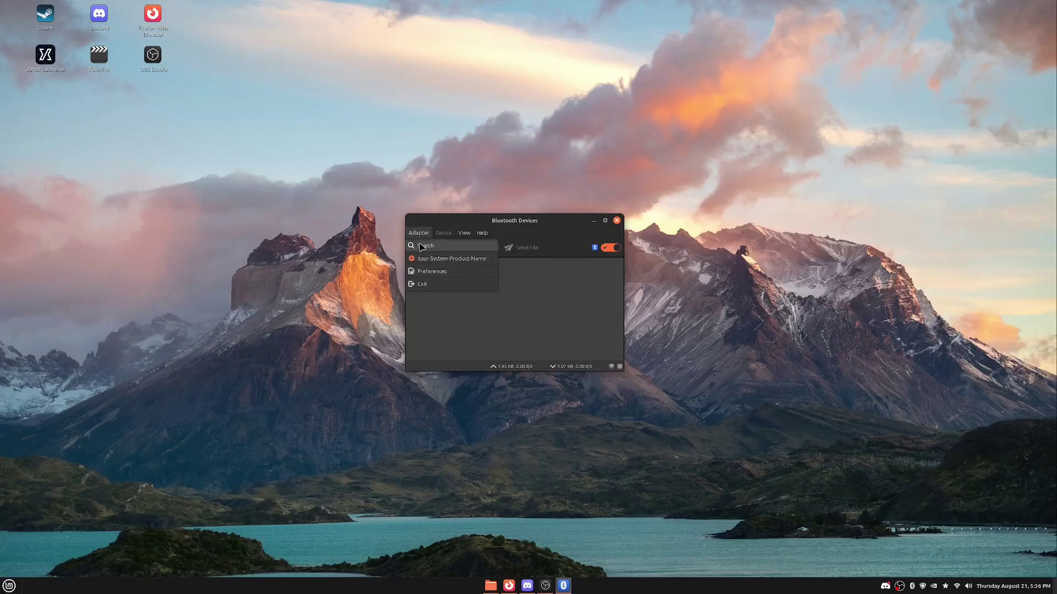
pyautogui.click(422, 247)
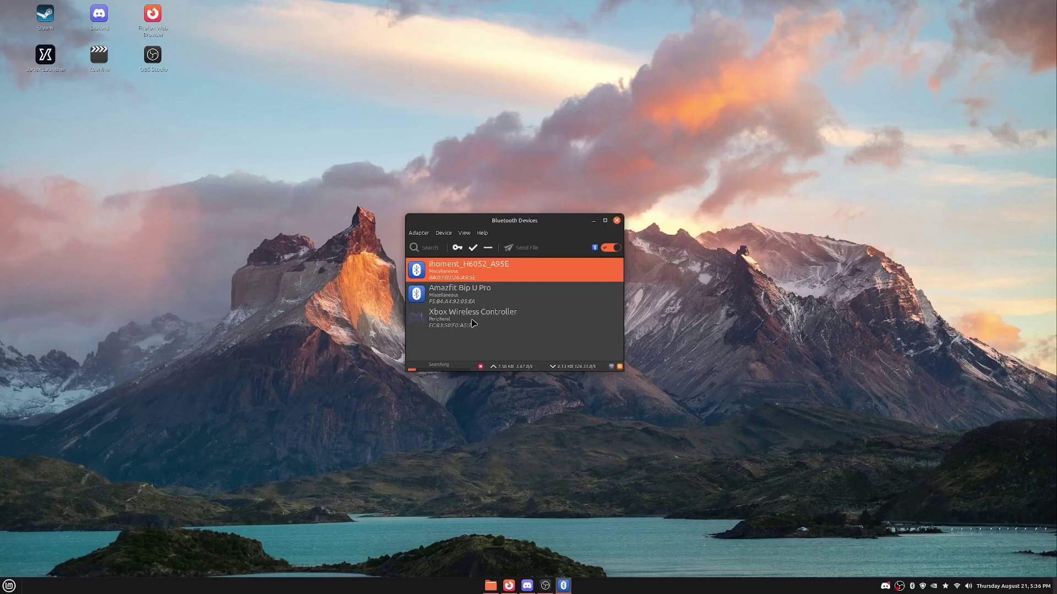
pyautogui.click(472, 323)
pyautogui.rightClick(472, 323)
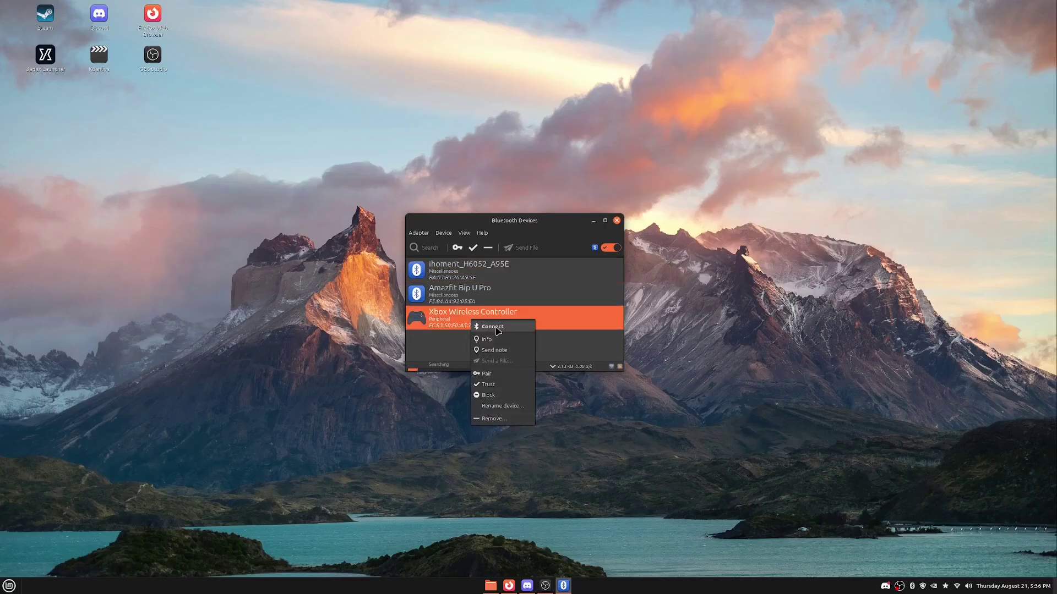
pyautogui.click(498, 331)
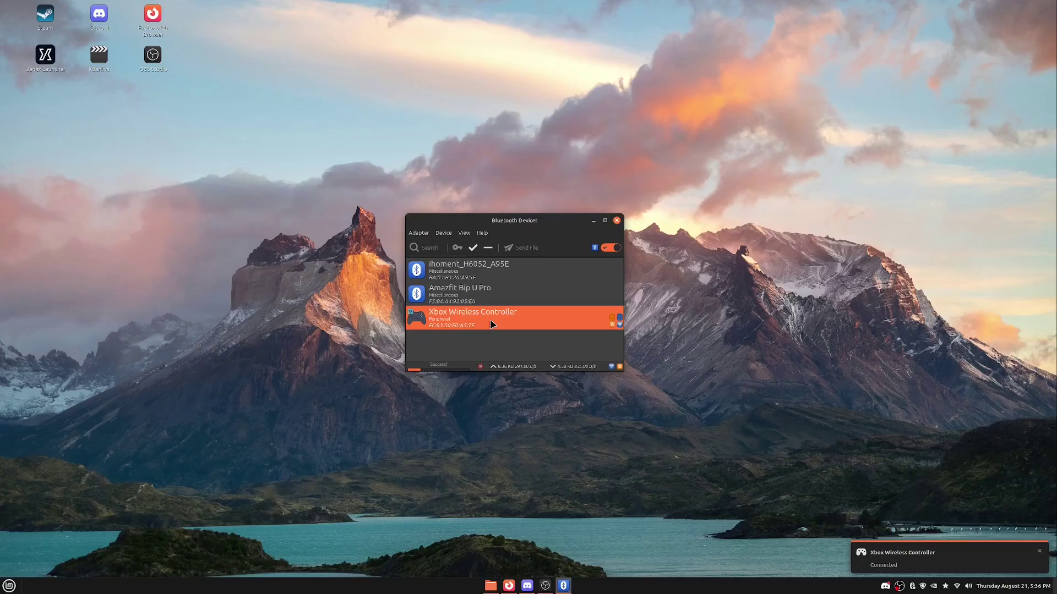
# Mark the Xbox Wireless Controller as trusted in Blueman.
pyautogui.rightClick(491, 324)
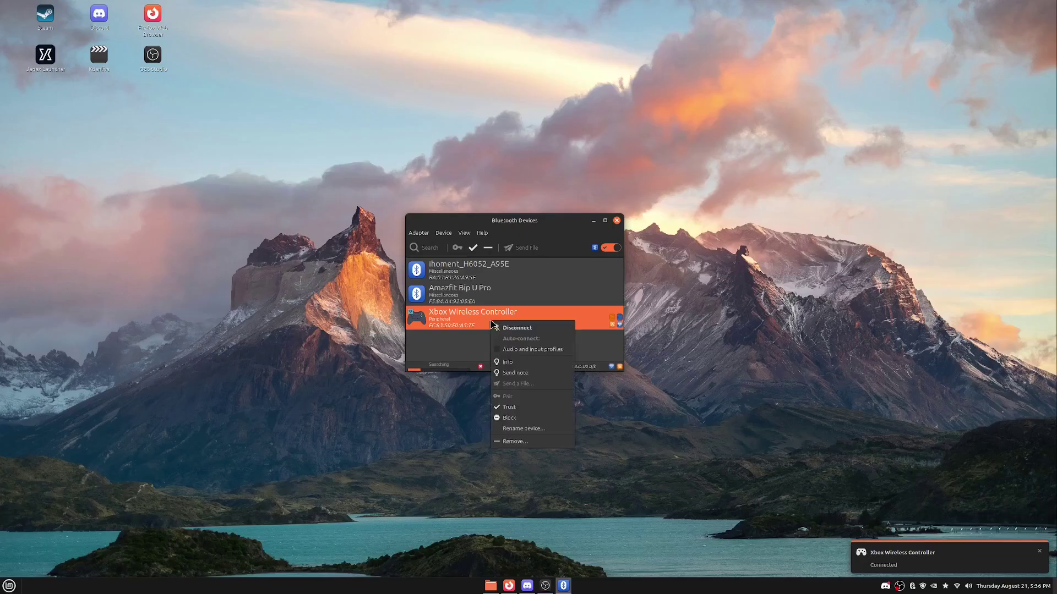
pyautogui.click(511, 407)
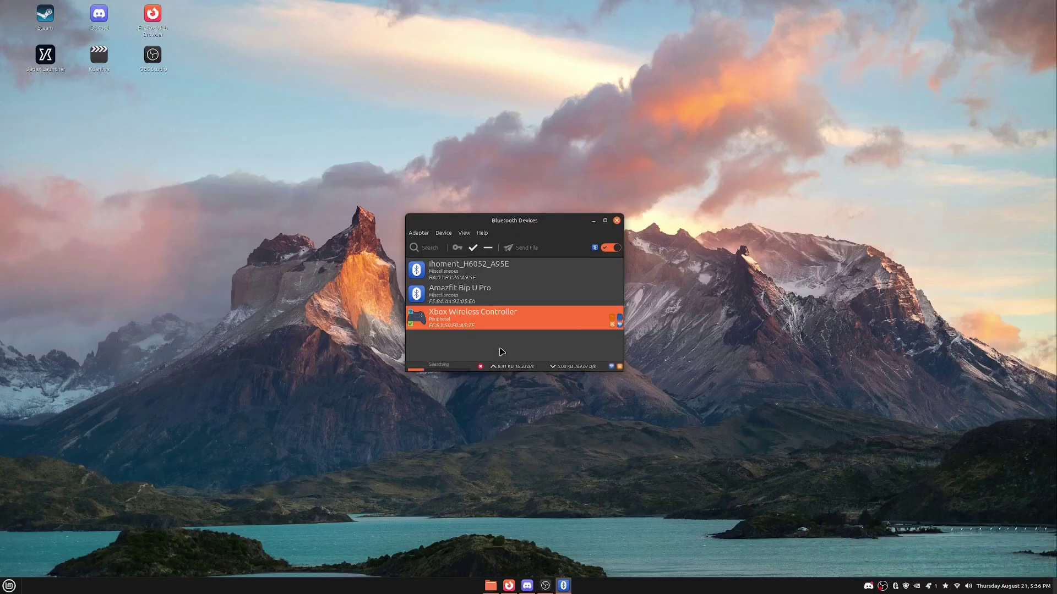
pyautogui.moveTo(516, 226); pyautogui.dragTo(512, 210)
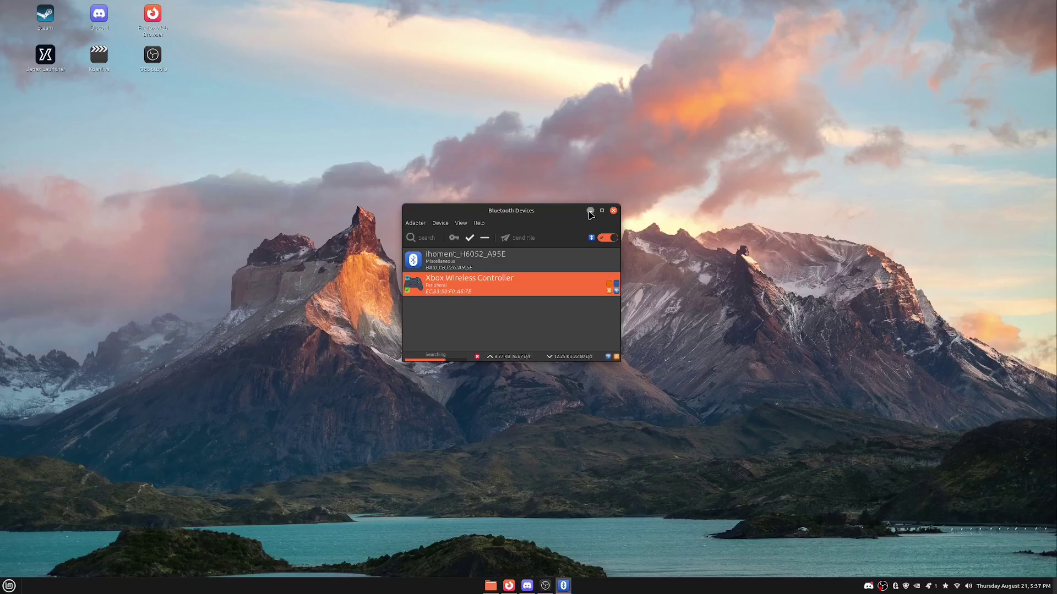
# Launch Steam maximised and view its Controller settings, which show no controllers detected.
pyautogui.click(589, 212)
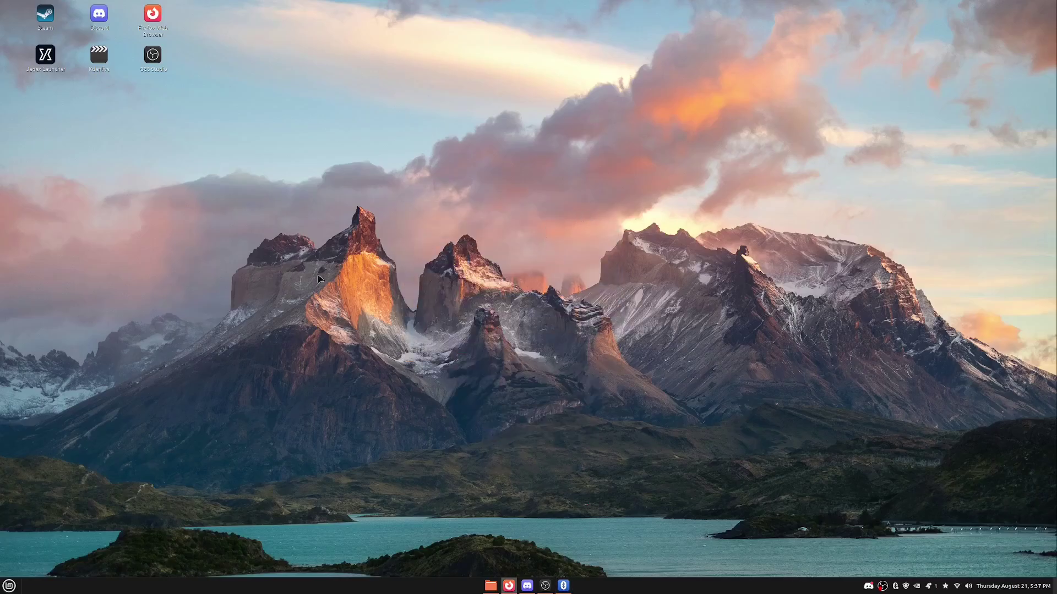
pyautogui.doubleClick(46, 13)
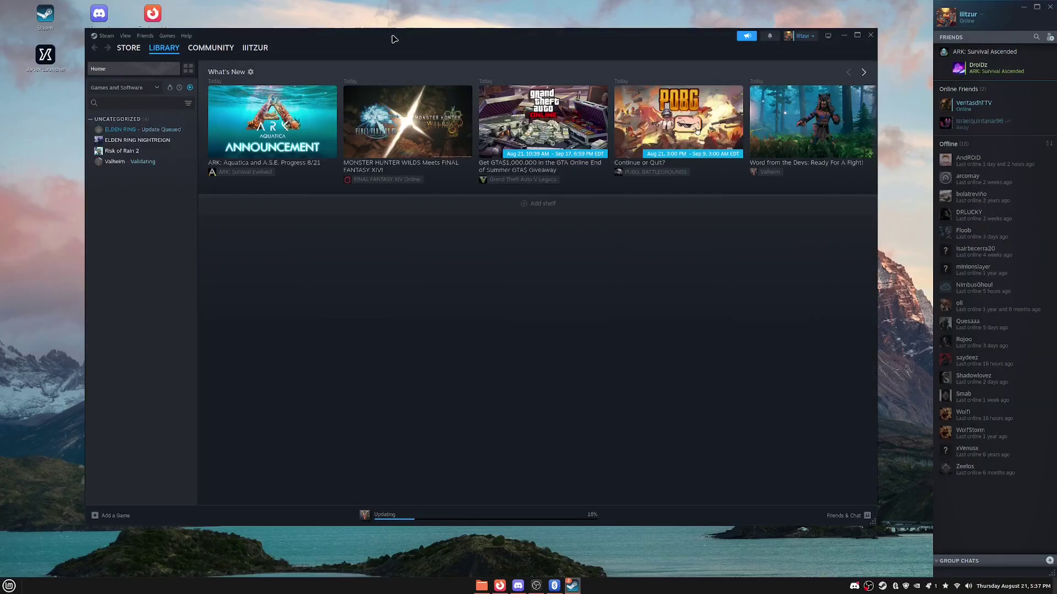
pyautogui.click(858, 38)
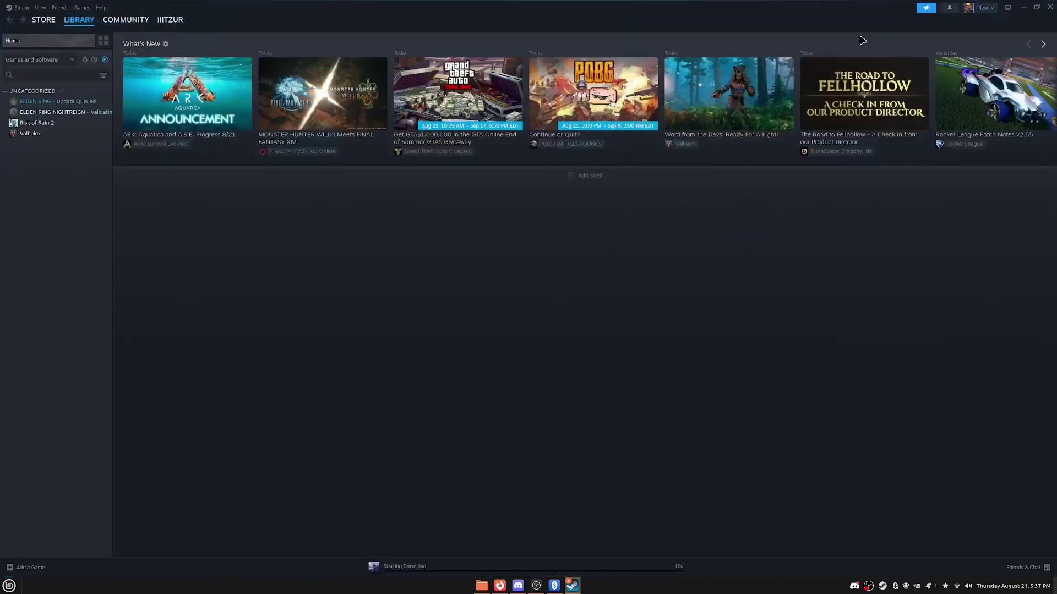
pyautogui.click(22, 9)
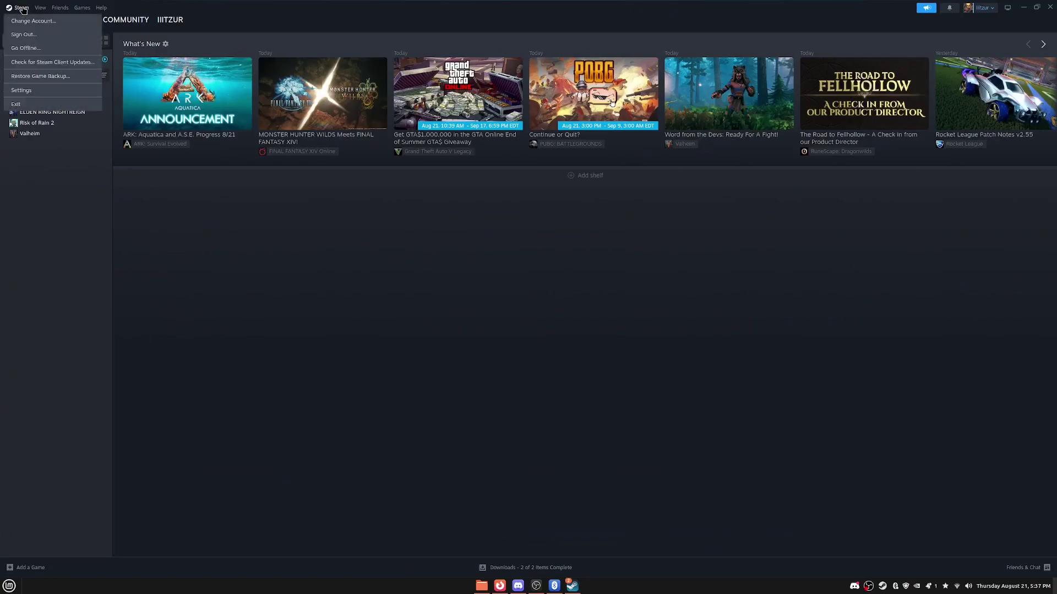
pyautogui.click(21, 90)
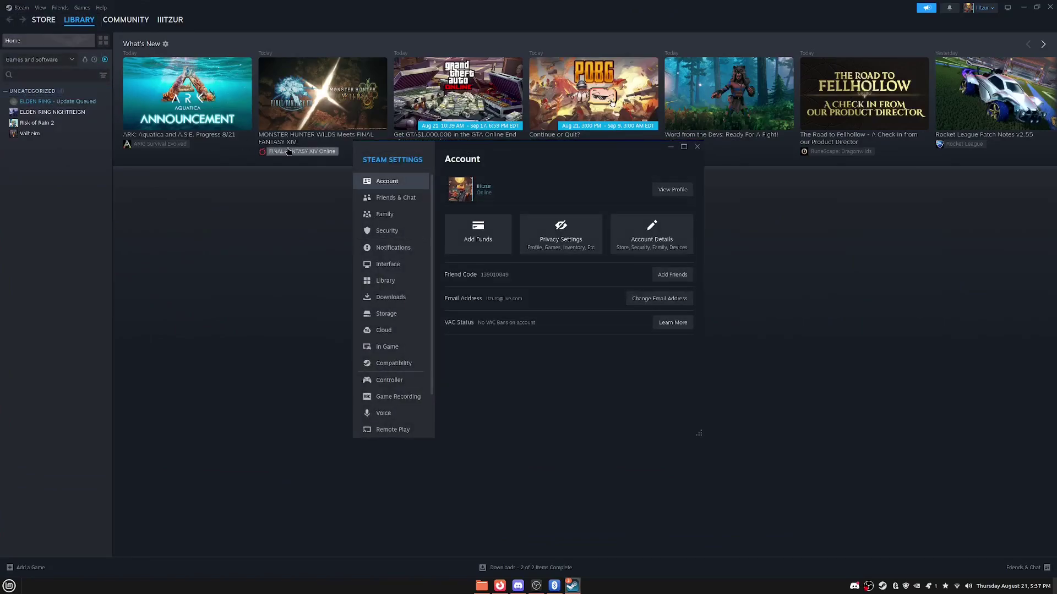
pyautogui.click(400, 383)
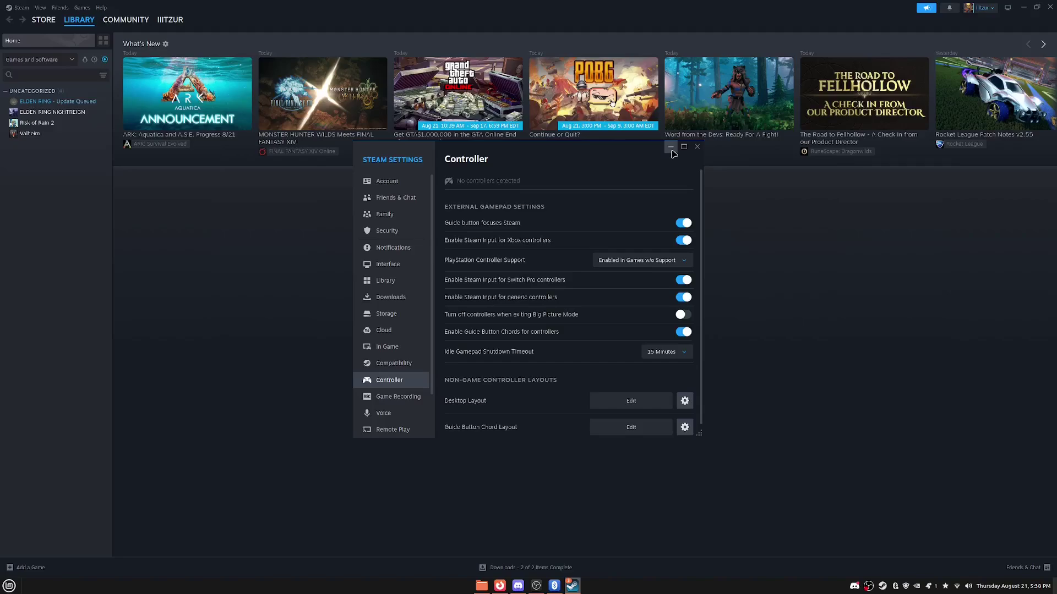
# Minimise Steam's windows and open a terminal in the centre of the screen.
pyautogui.click(672, 151)
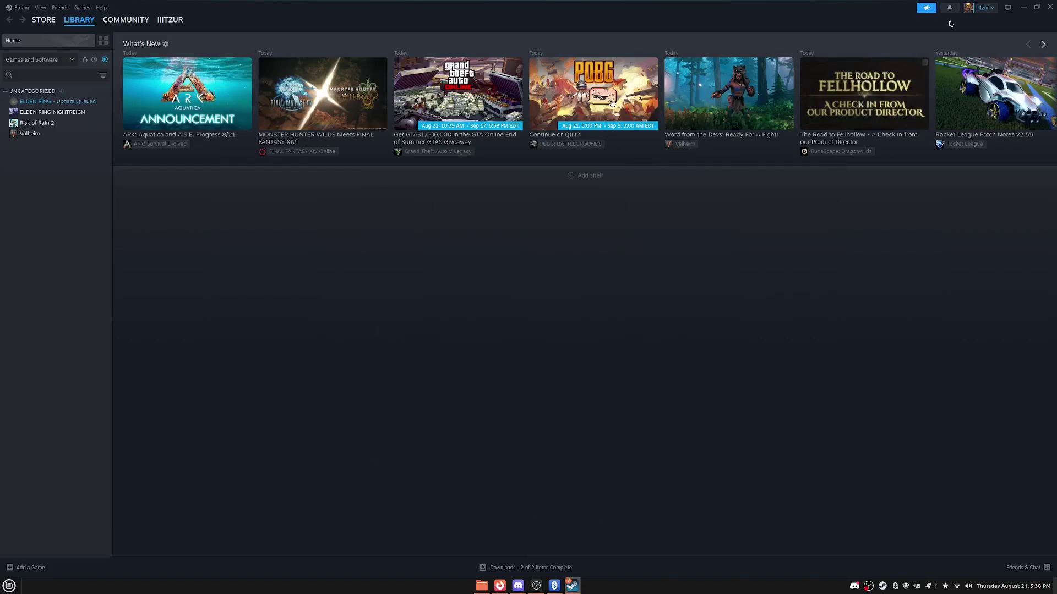
pyautogui.click(1023, 7)
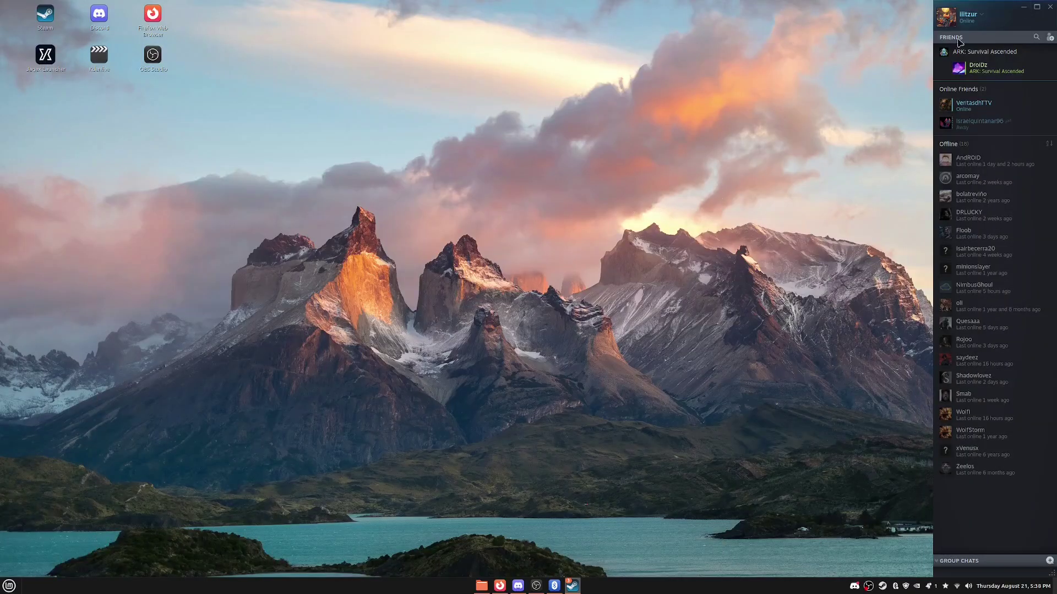
pyautogui.click(1023, 7)
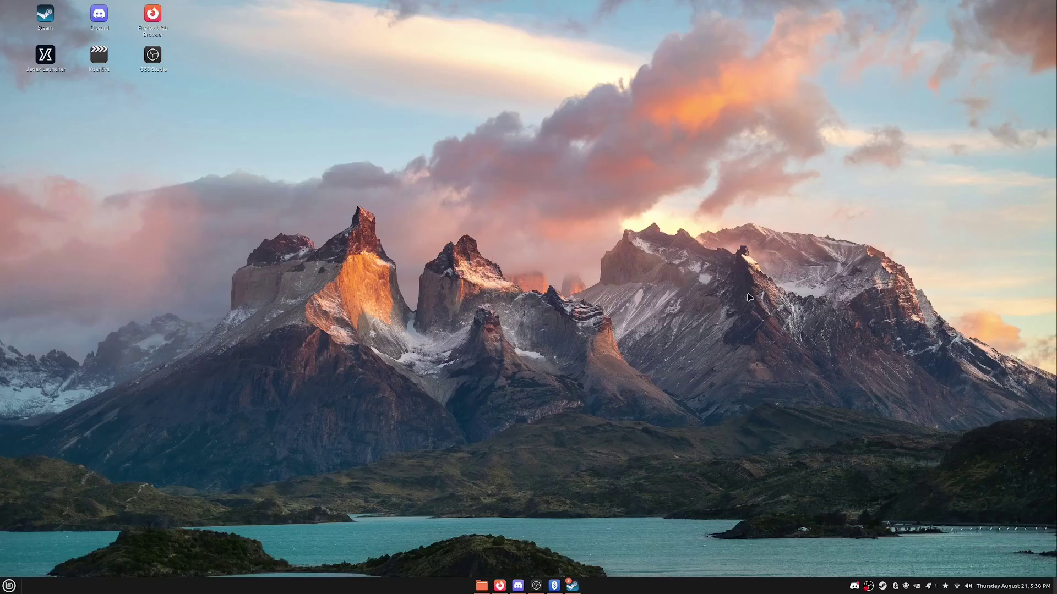
pyautogui.click(9, 585)
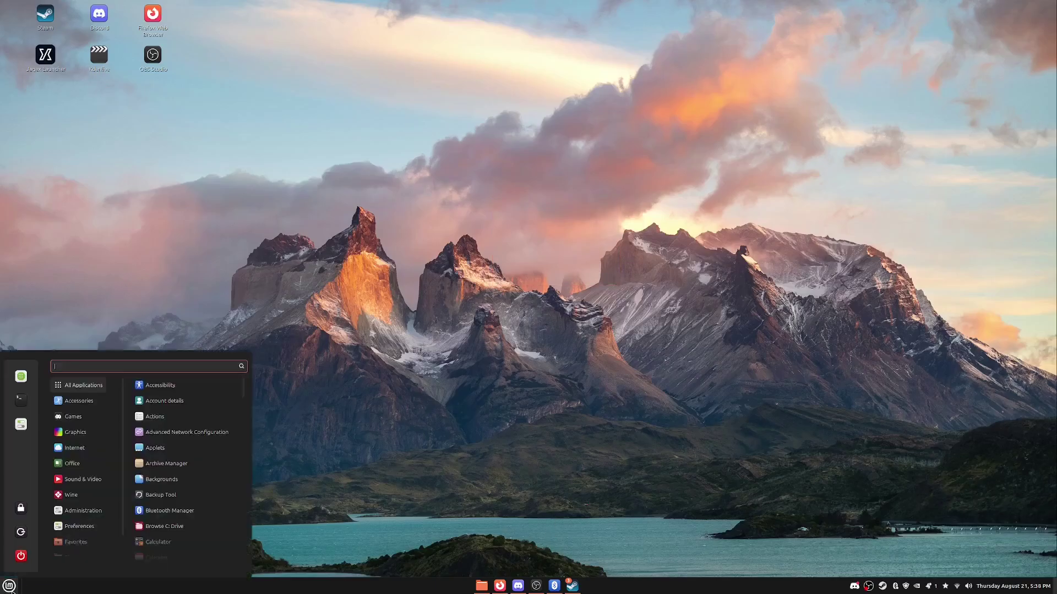
pyautogui.click(23, 406)
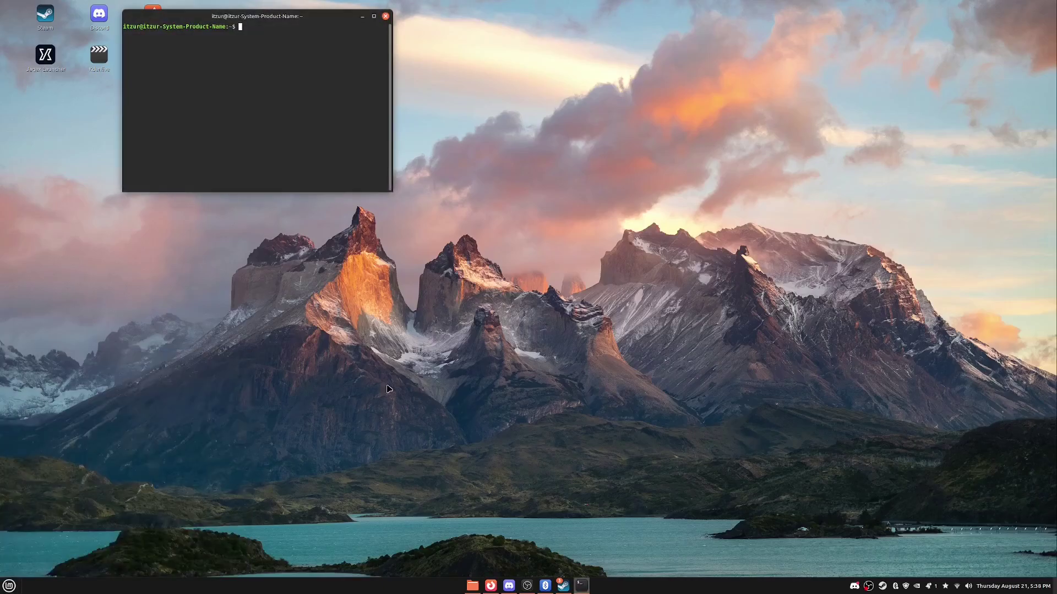
pyautogui.moveTo(267, 11); pyautogui.dragTo(511, 193)
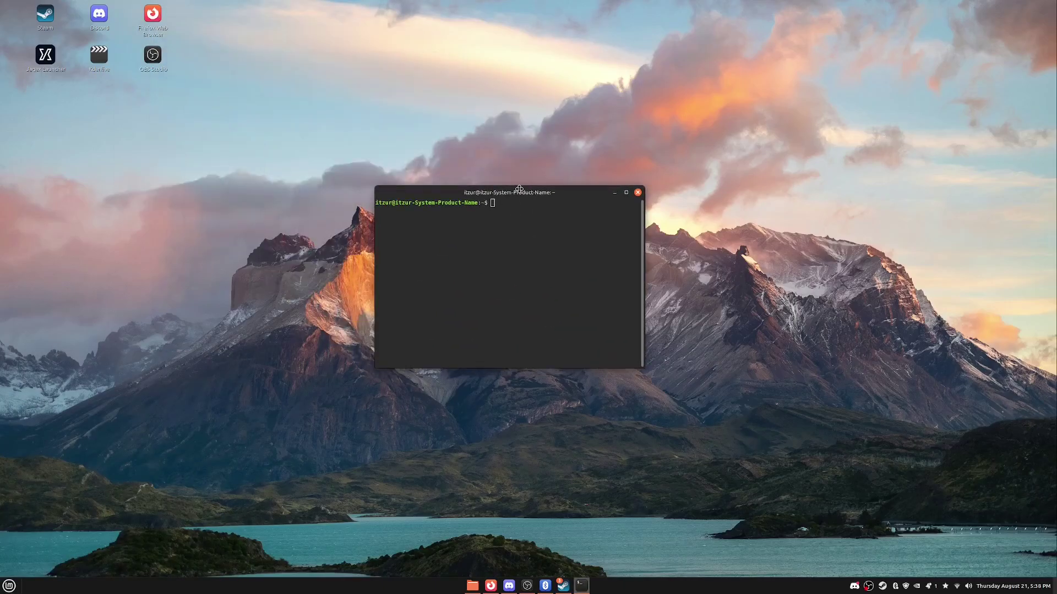
pyautogui.click(628, 196)
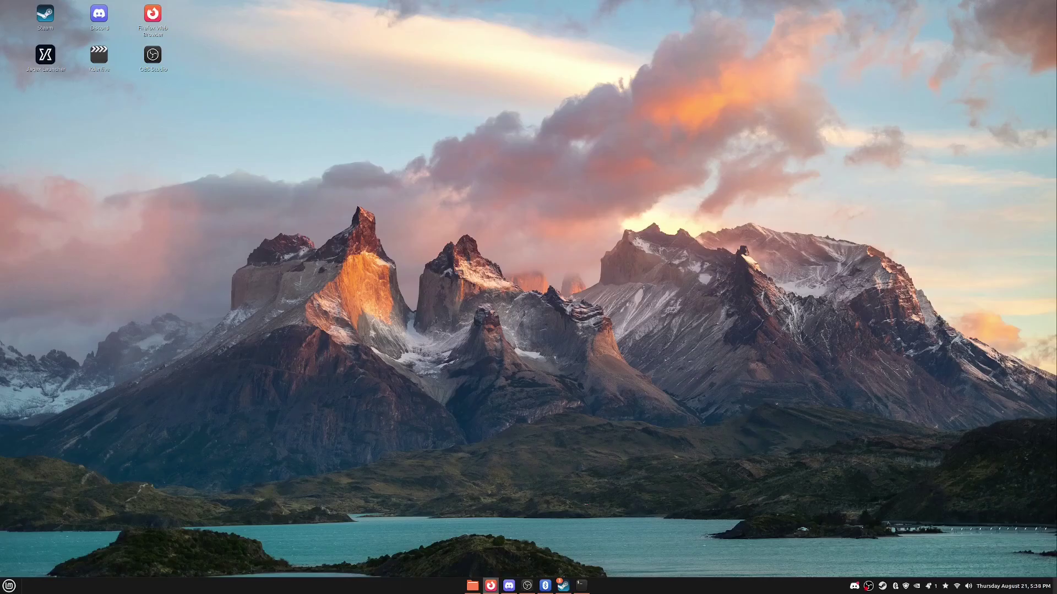
# Run sudo apt install sysfsutils with the sudo password; it is already the newest version.
pyautogui.click(582, 586)
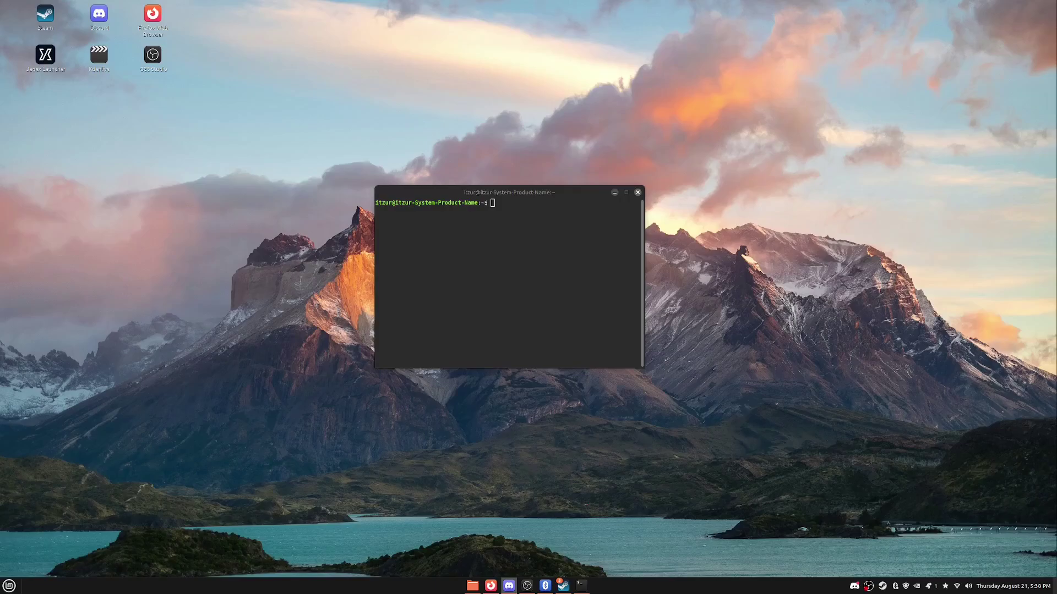
pyautogui.rightClick(502, 203)
pyautogui.click(529, 255)
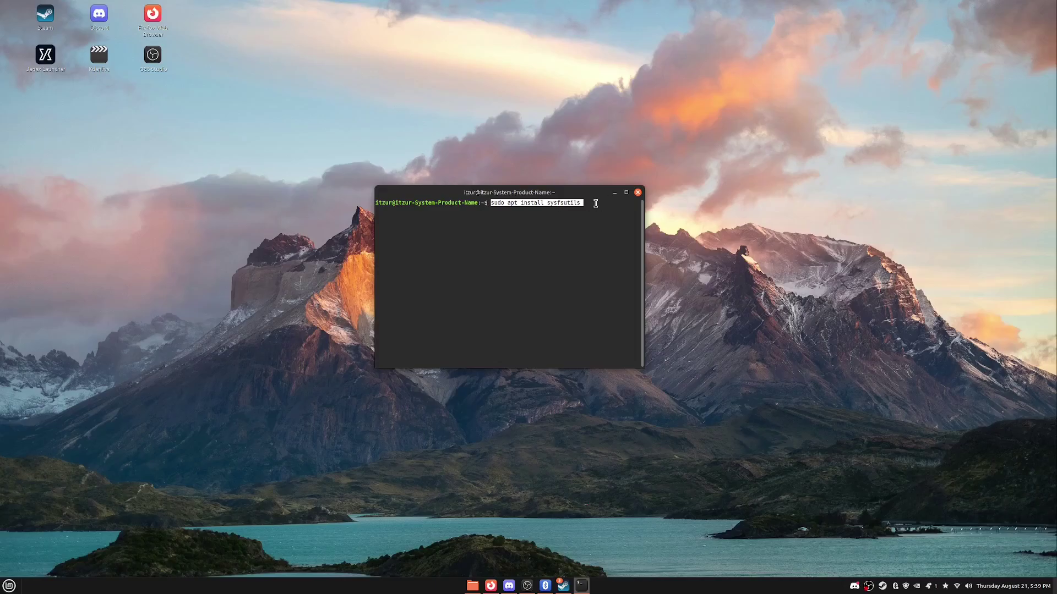
pyautogui.press('Return')
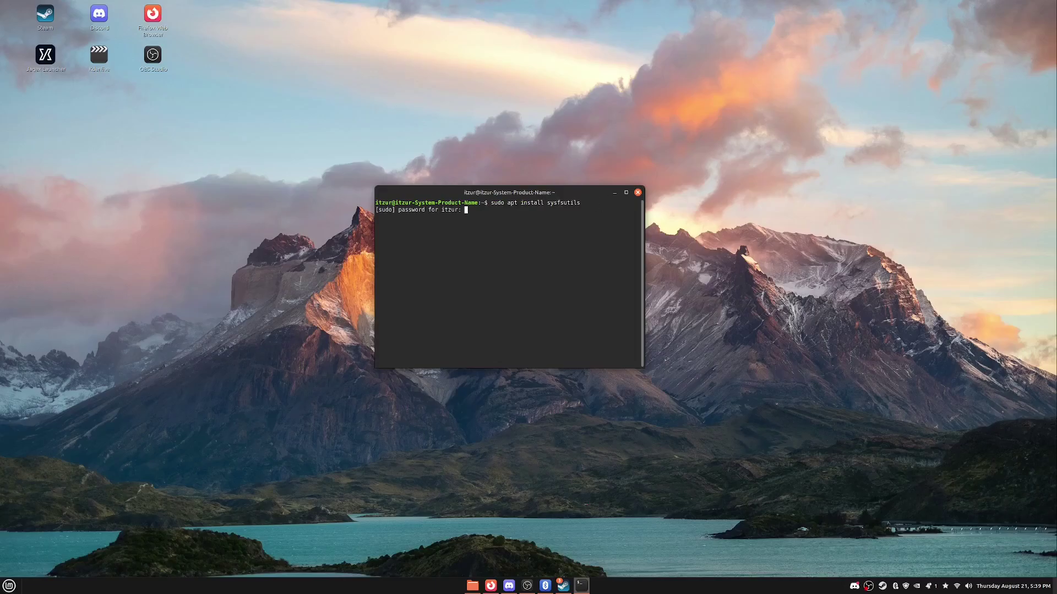
pyautogui.write('**********')
pyautogui.press('Return')
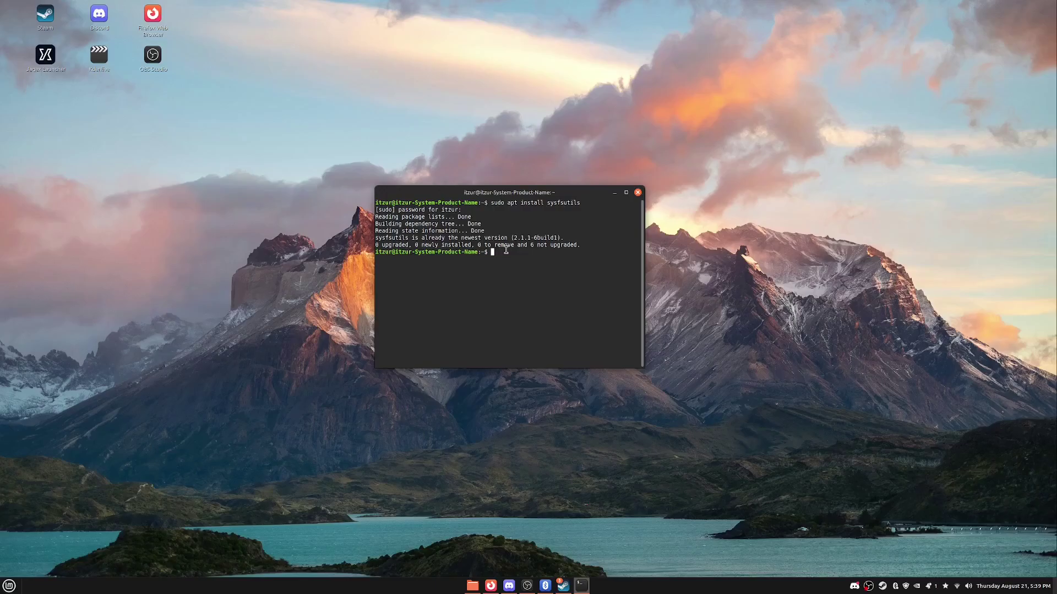
pyautogui.click(614, 194)
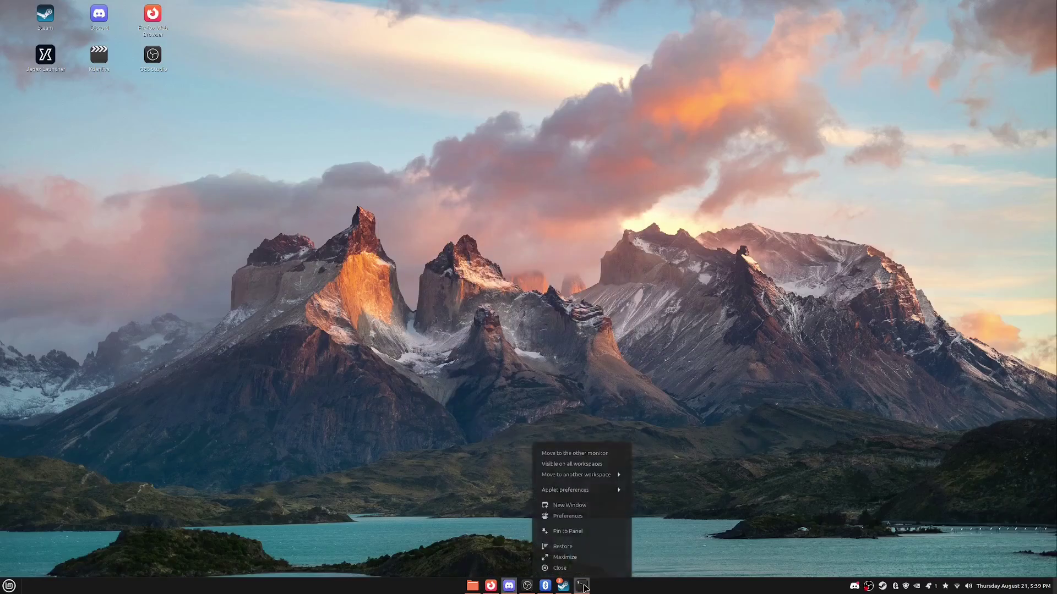
# Close the terminal and fully exit Steam from its tray menu.
pyautogui.rightClick(582, 586)
pyautogui.click(572, 567)
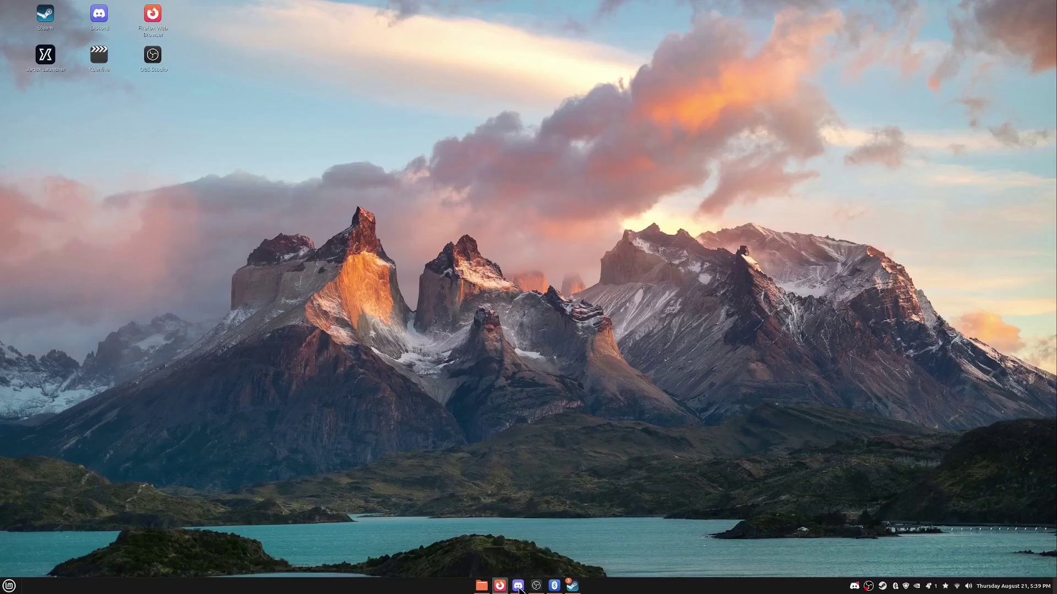
pyautogui.click(572, 587)
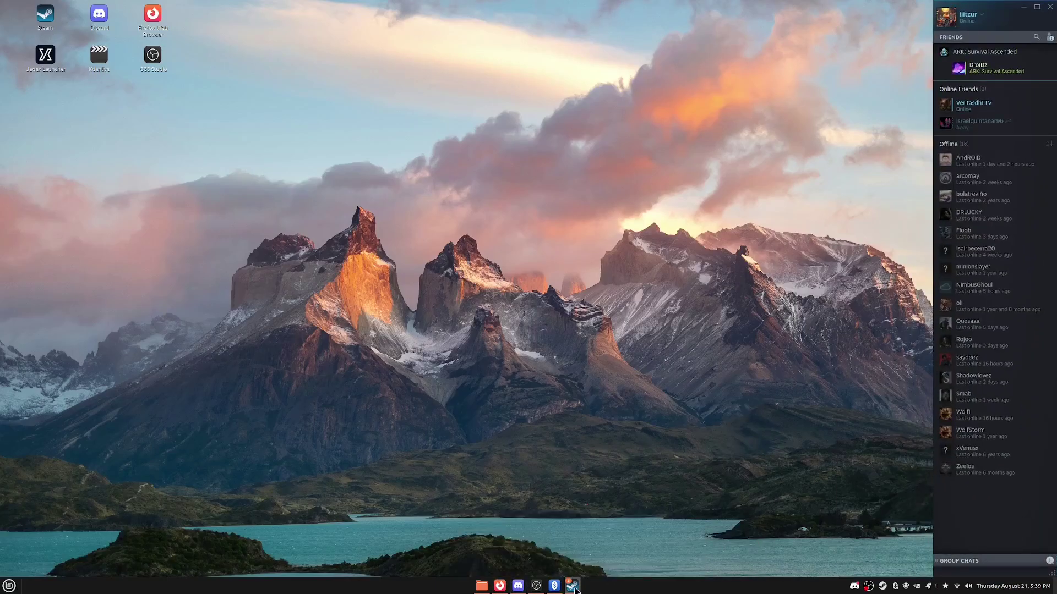
pyautogui.rightClick(573, 586)
pyautogui.click(572, 572)
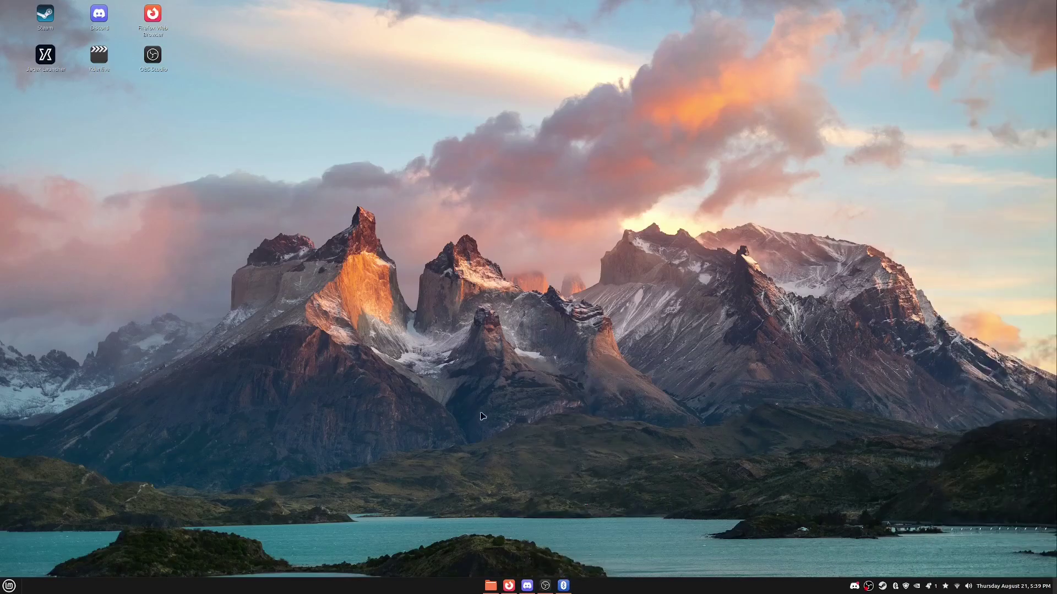
pyautogui.click(882, 588)
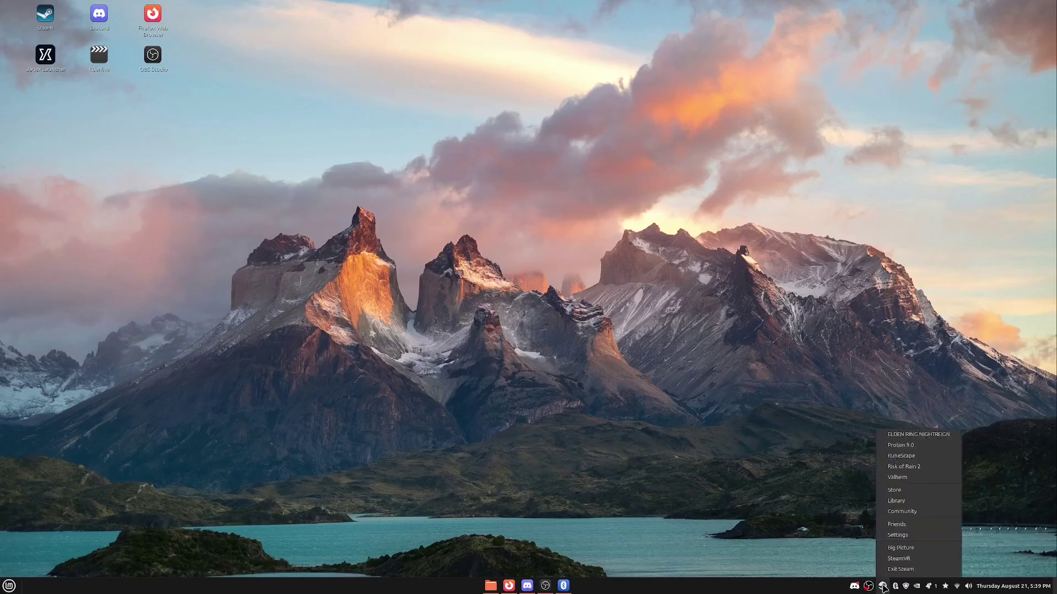
pyautogui.click(897, 575)
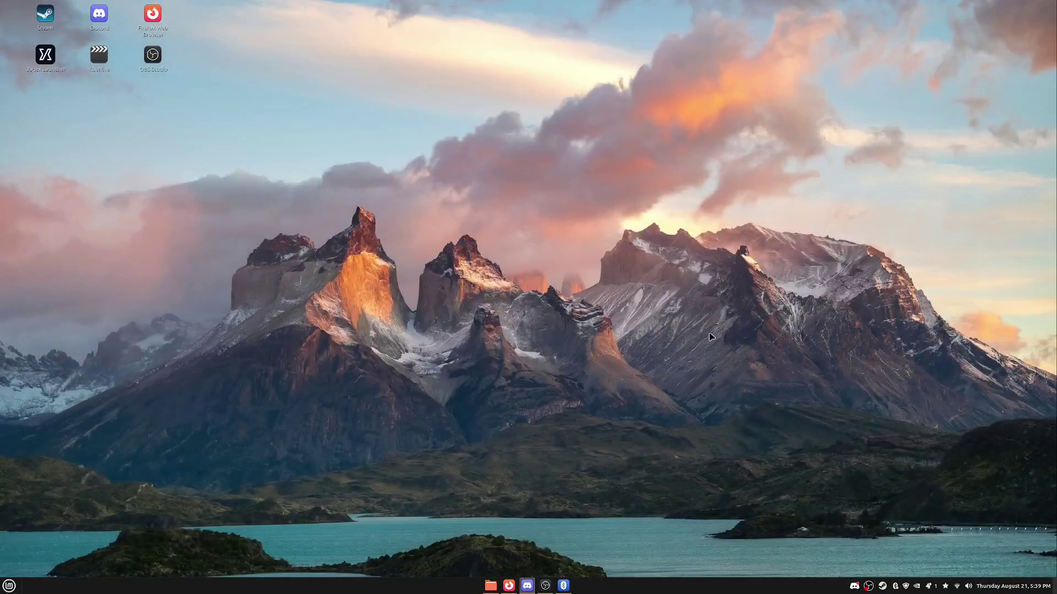
# Relaunch Steam from the desktop icon so the Library appears again.
pyautogui.rightClick(471, 219)
pyautogui.click(273, 170)
pyautogui.click(46, 15)
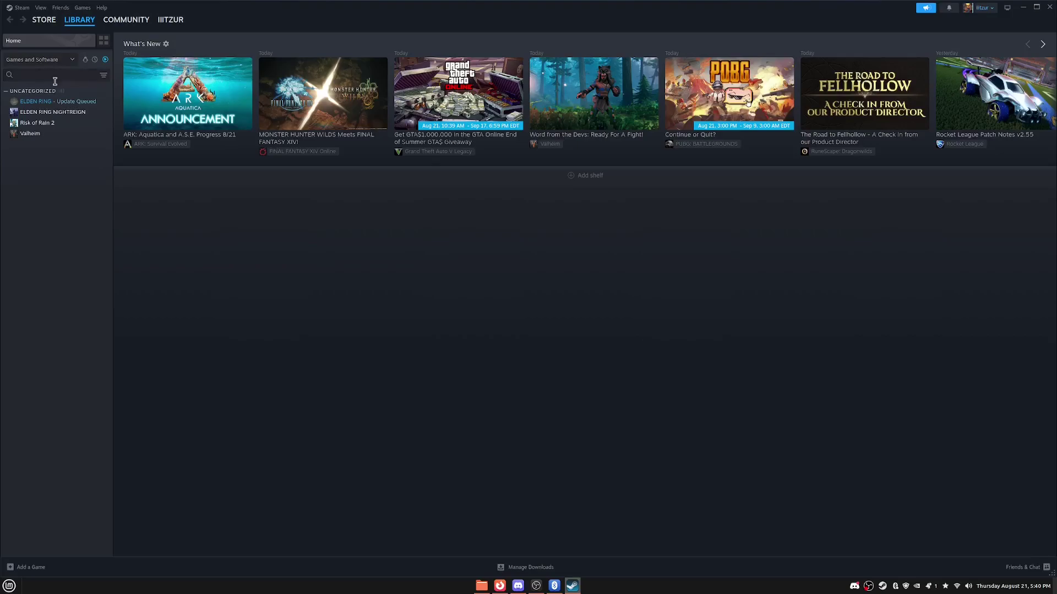
# Open Steam's Controller settings, still showing no controllers, and bring up Blueman's Bluetooth Devices.
pyautogui.click(22, 7)
pyautogui.click(37, 91)
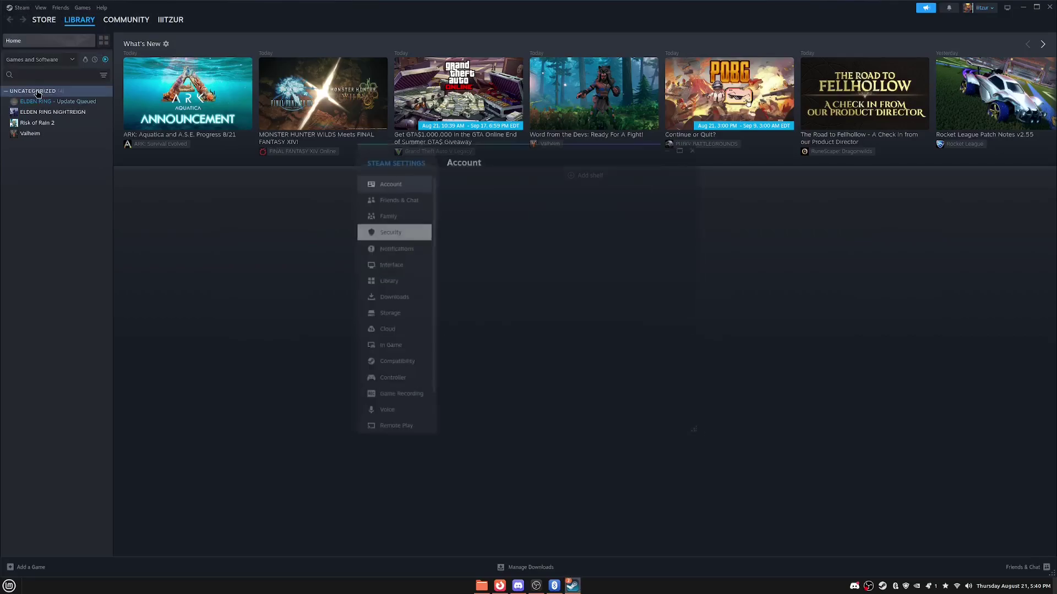
pyautogui.click(401, 383)
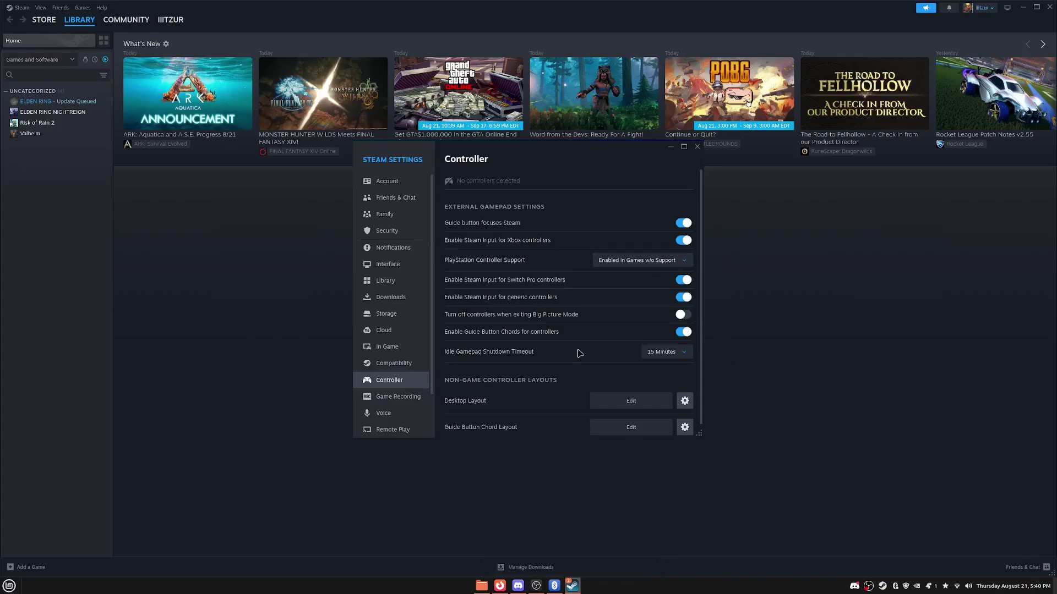
pyautogui.moveTo(476, 150); pyautogui.dragTo(473, 154)
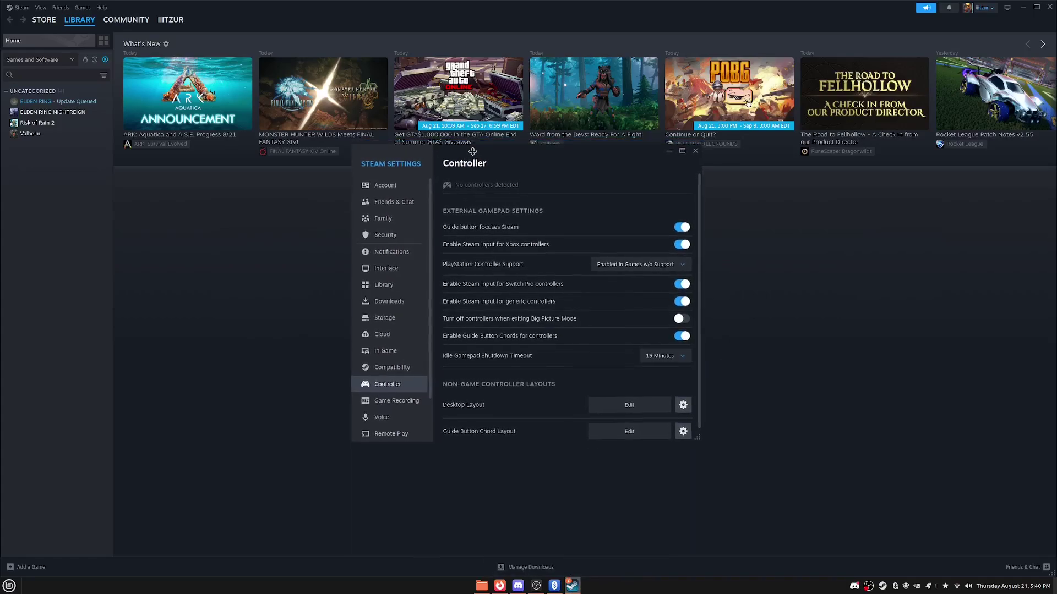
pyautogui.click(1022, 8)
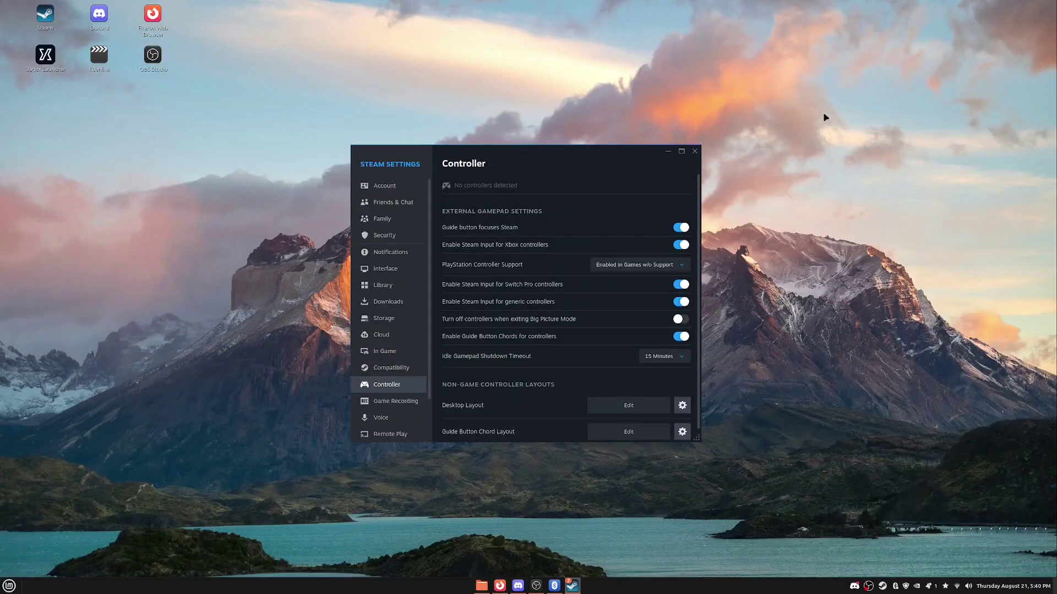
pyautogui.click(896, 587)
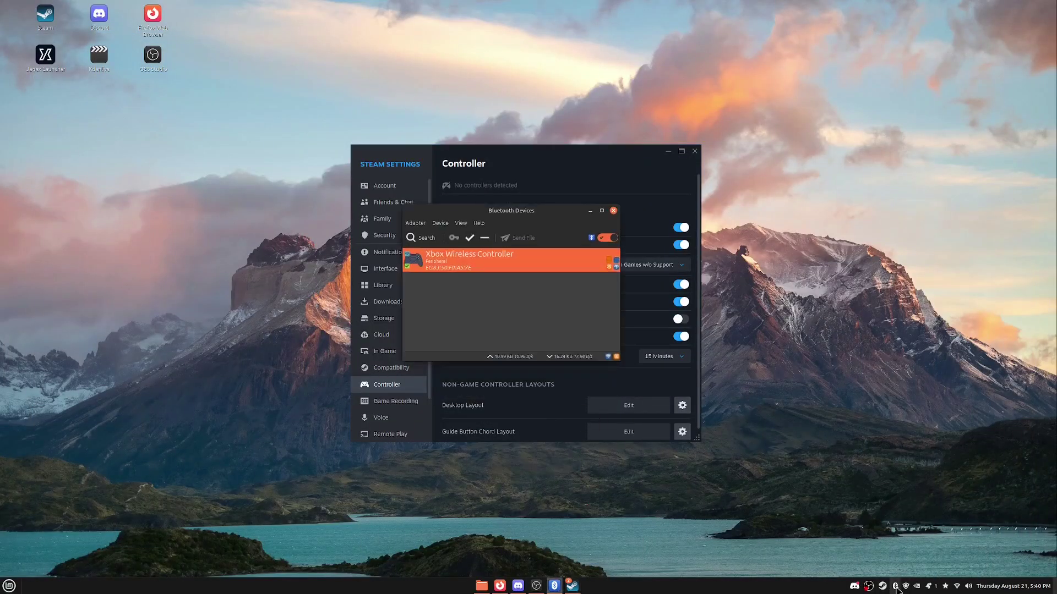
# Toggle Blueman's Bluetooth power off and back on to reconnect the Xbox Wireless Controller.
pyautogui.click(609, 238)
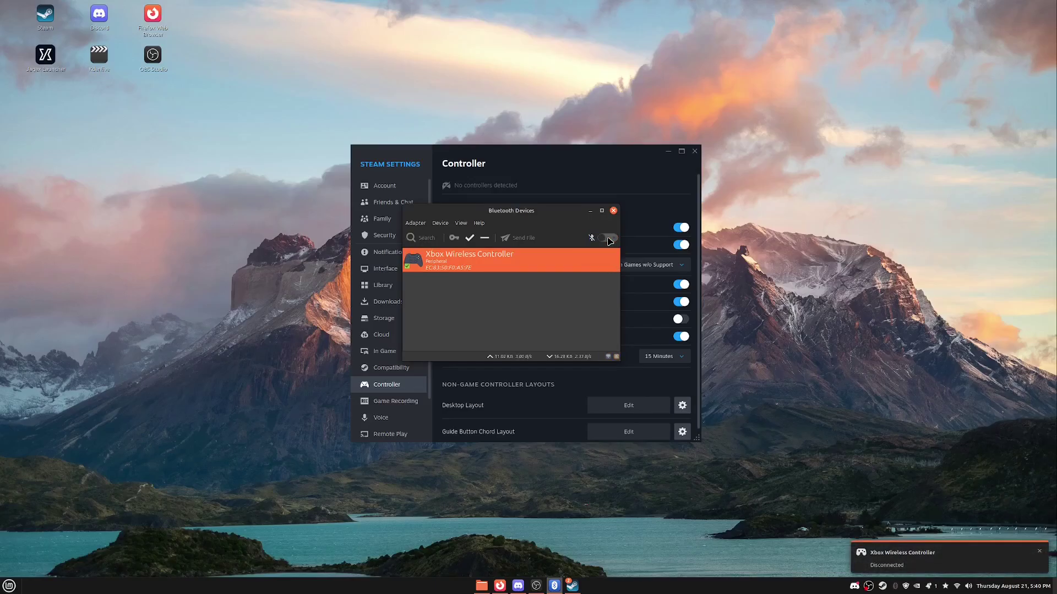
pyautogui.click(609, 238)
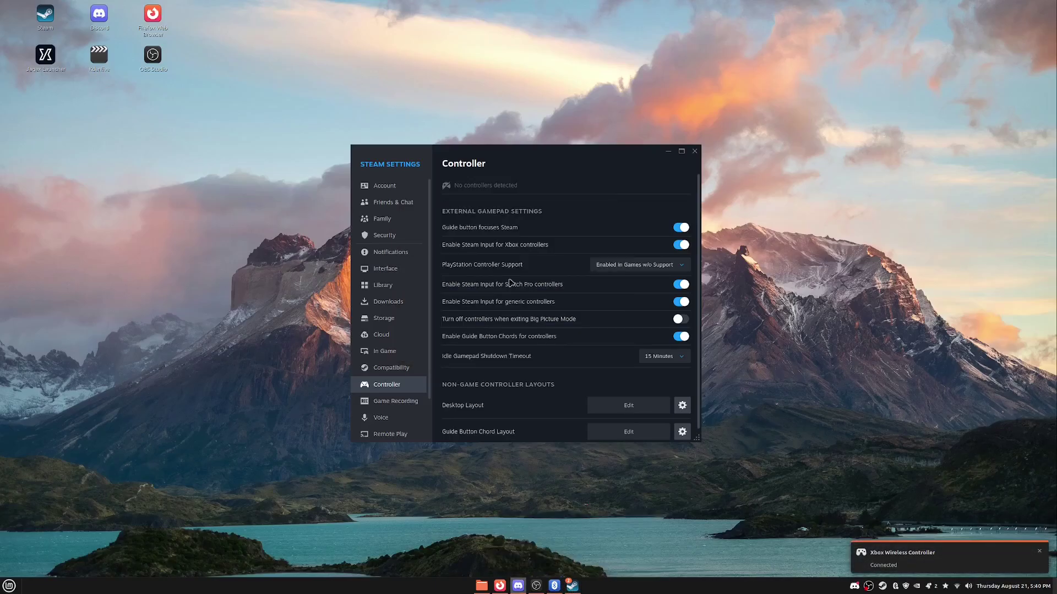
# Close Steam Settings and confirm the controller's Bluetooth pairing notification.
pyautogui.click(694, 151)
pyautogui.click(572, 585)
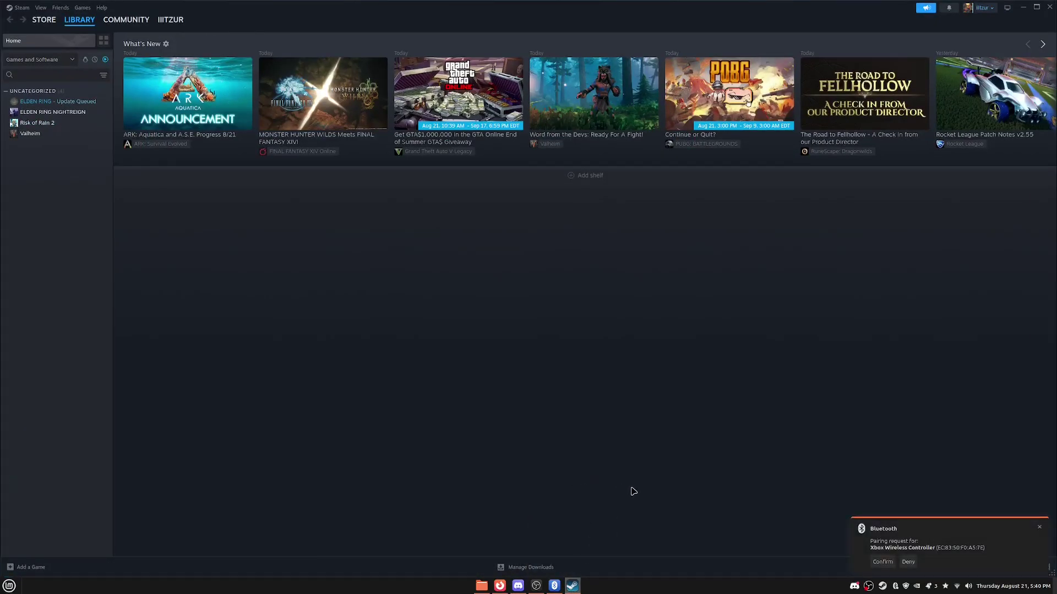
pyautogui.click(882, 562)
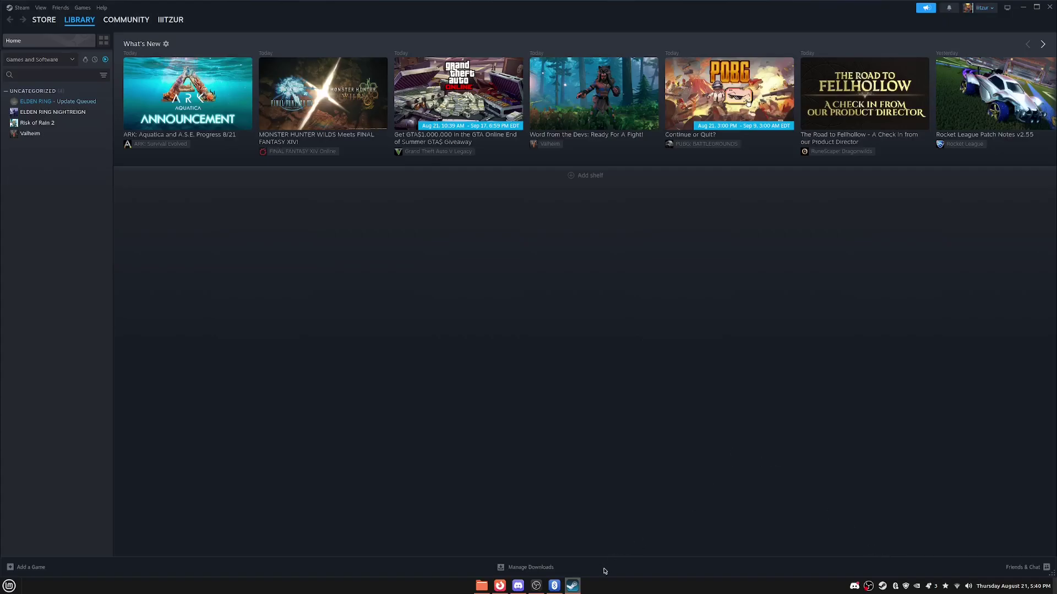
pyautogui.click(572, 586)
pyautogui.click(571, 585)
# Reopen Steam's Controller settings to verify the Xbox One Wireless Controller is listed, then close them.
pyautogui.click(22, 7)
pyautogui.click(33, 89)
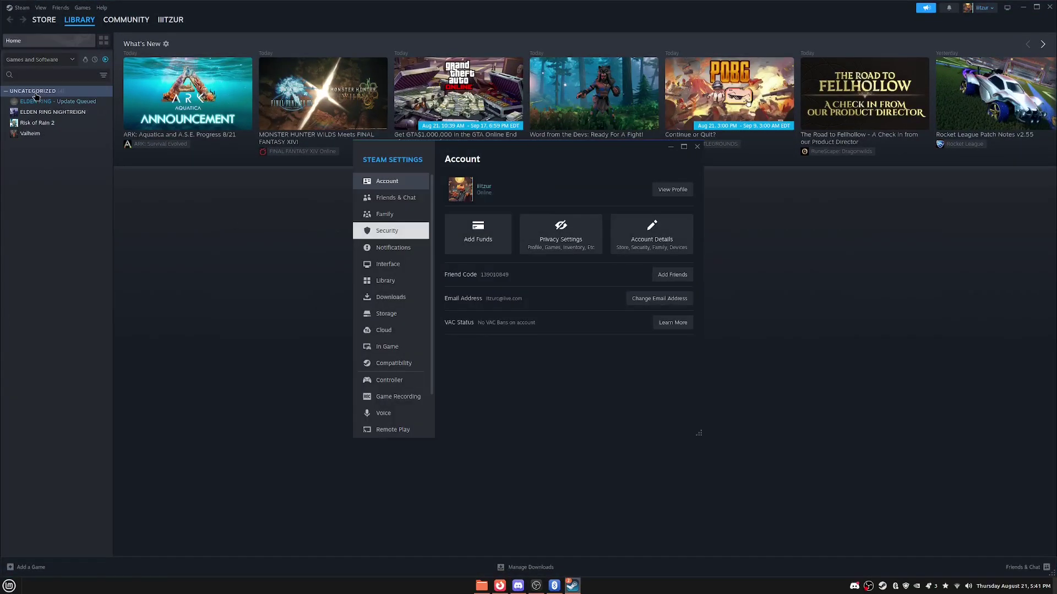
pyautogui.click(396, 381)
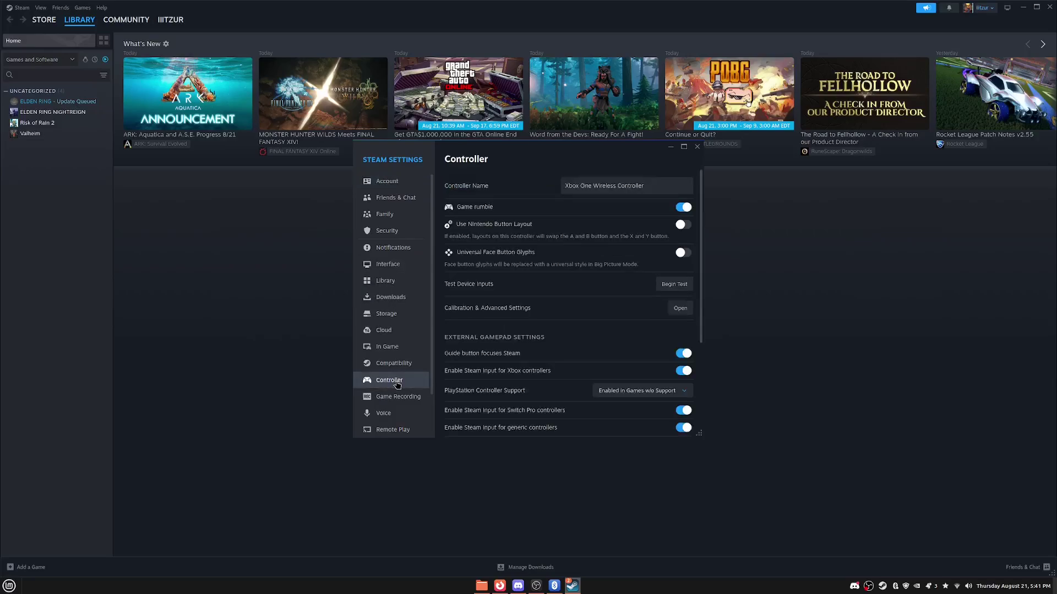
pyautogui.moveTo(526, 152); pyautogui.dragTo(537, 168)
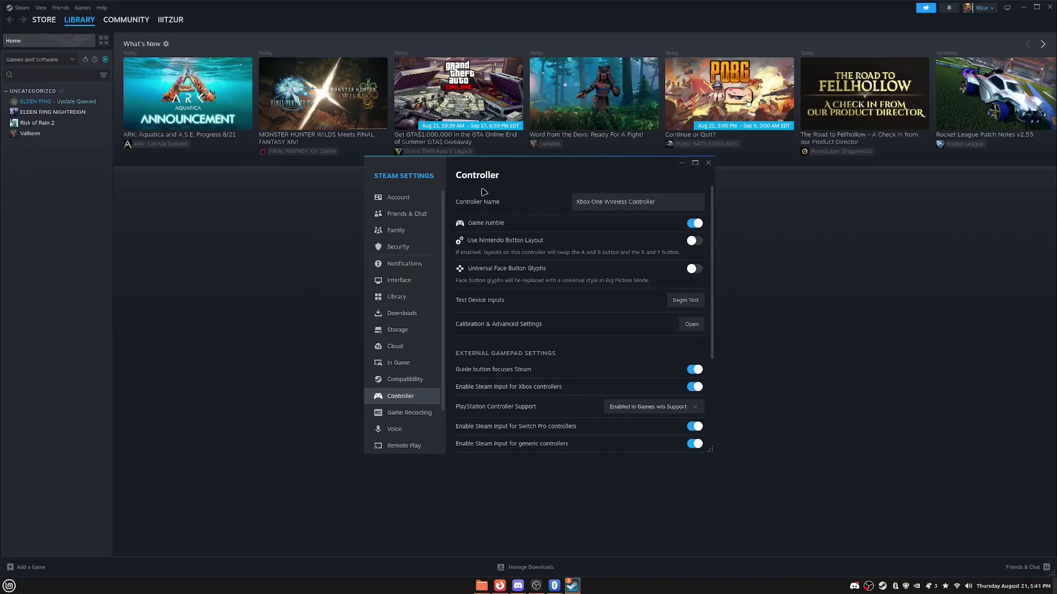
pyautogui.moveTo(521, 166); pyautogui.dragTo(536, 182)
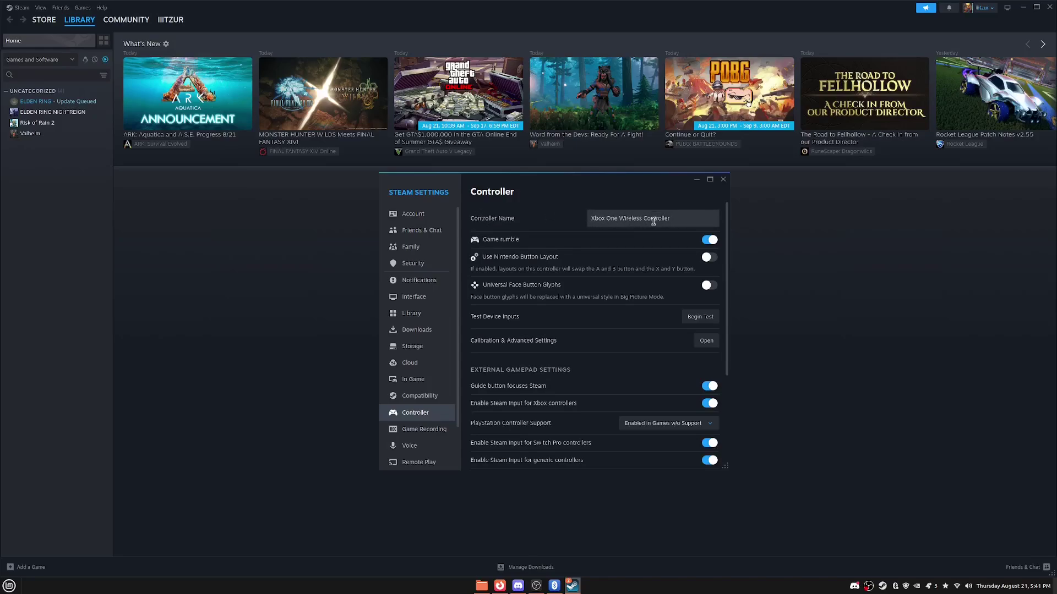
pyautogui.click(697, 179)
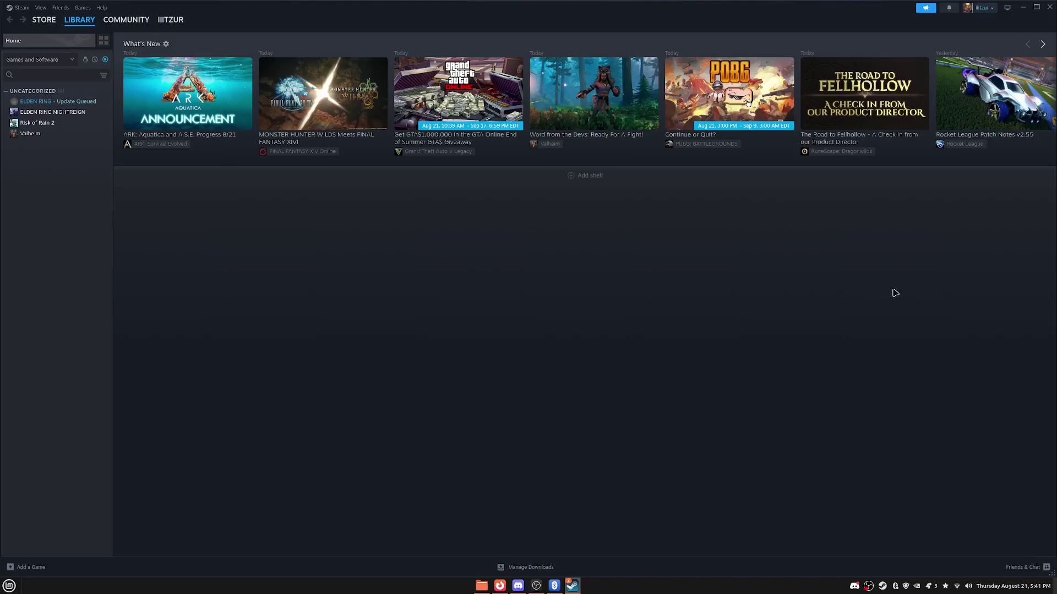
# Open Steam's Controller settings showing the Xbox One Wireless Controller with rumble and Xbox Steam Input on.
pyautogui.click(20, 7)
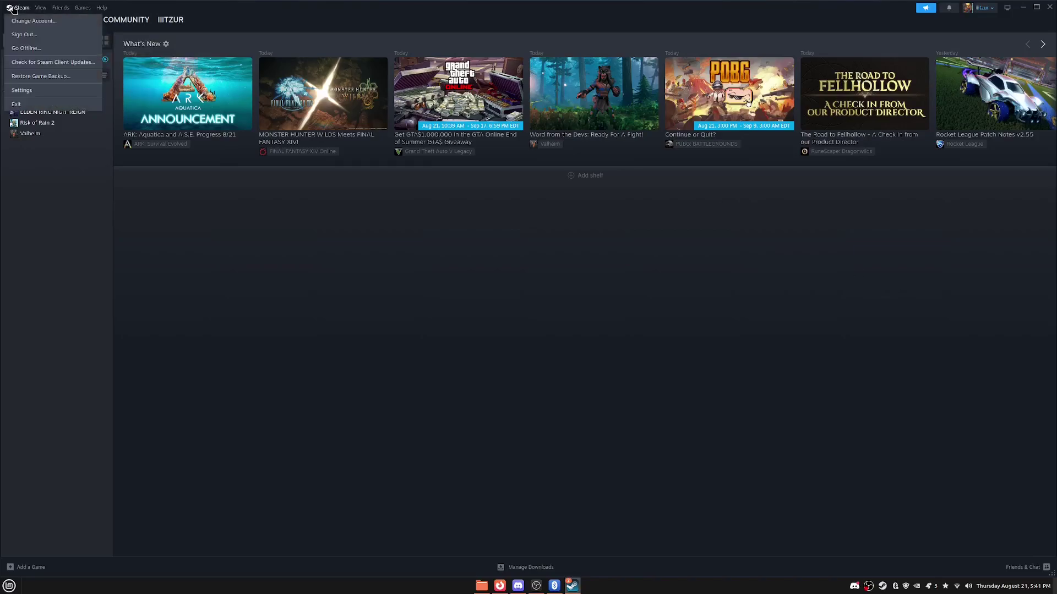
pyautogui.click(35, 88)
pyautogui.click(426, 415)
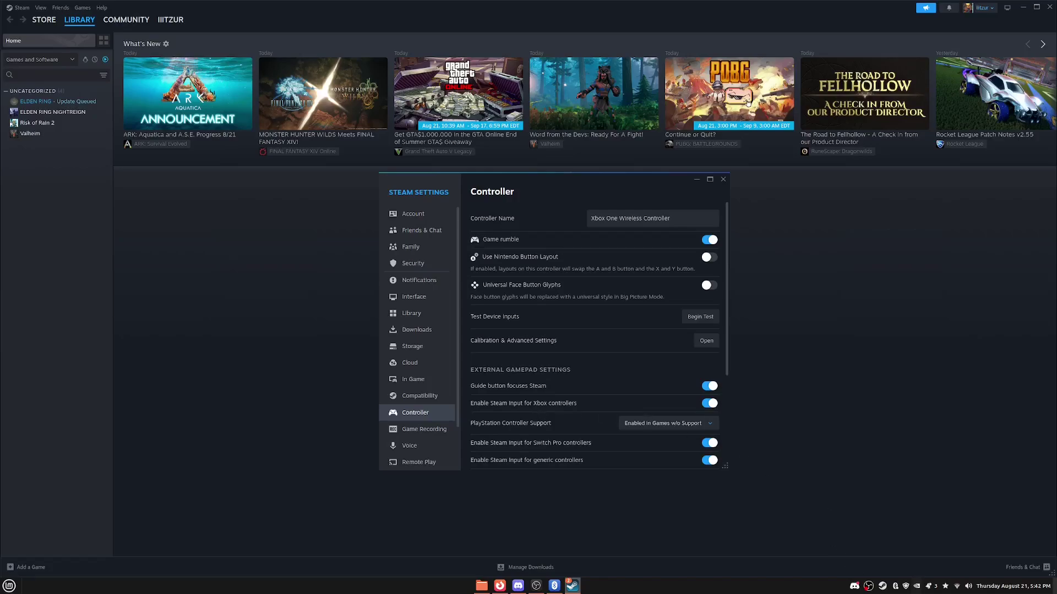
# Check the Xbox Wireless Controller entry in Blueman, then minimise the Bluetooth Devices window.
pyautogui.click(892, 587)
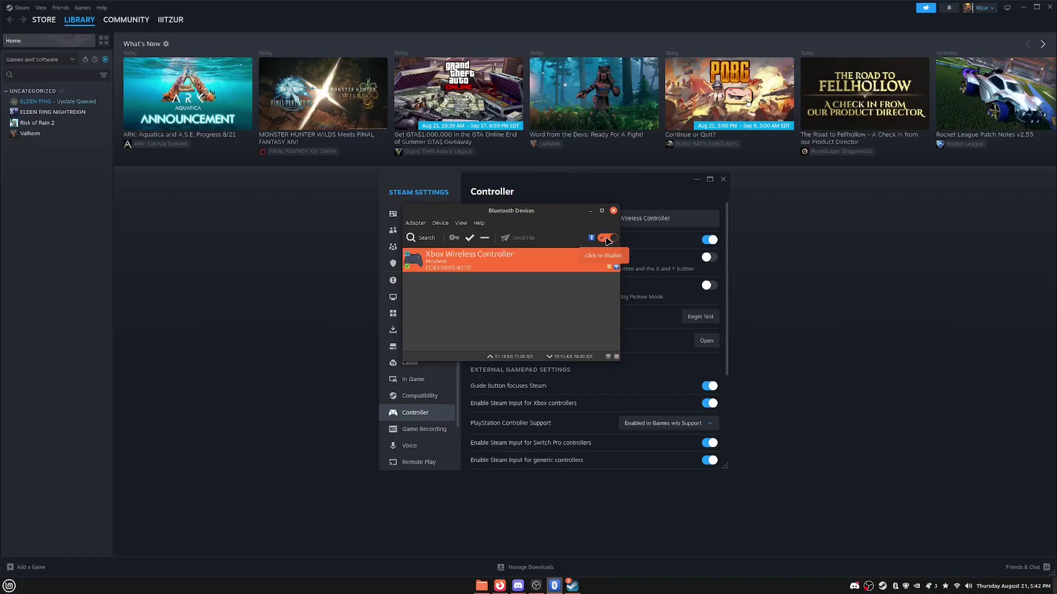
pyautogui.click(590, 212)
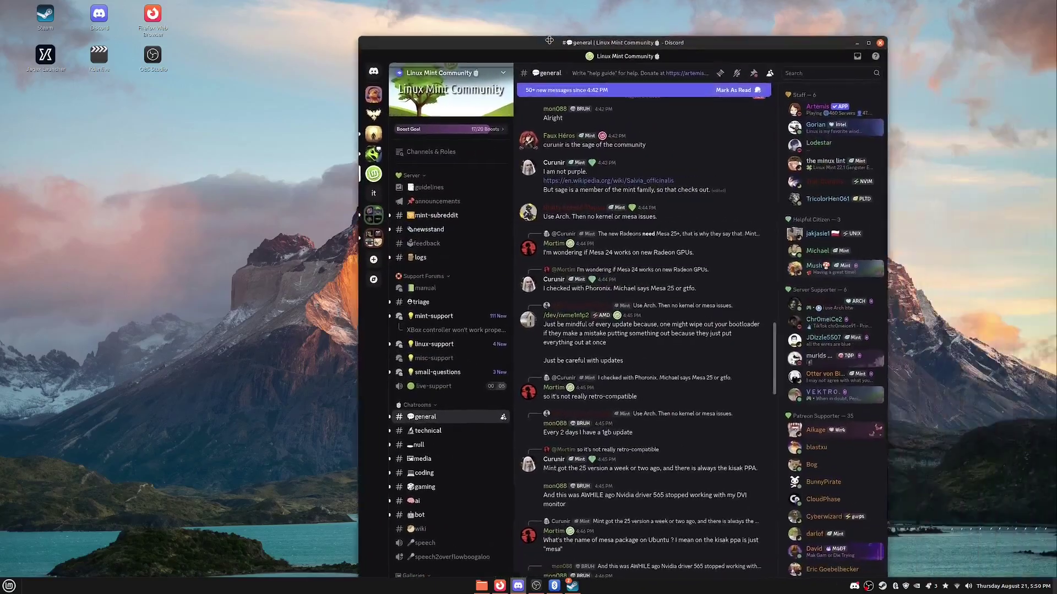
# Maximise the Discord window and open the mint-support forum listed under Support Forums.
pyautogui.moveTo(547, 35); pyautogui.dragTo(520, 69)
pyautogui.click(770, 71)
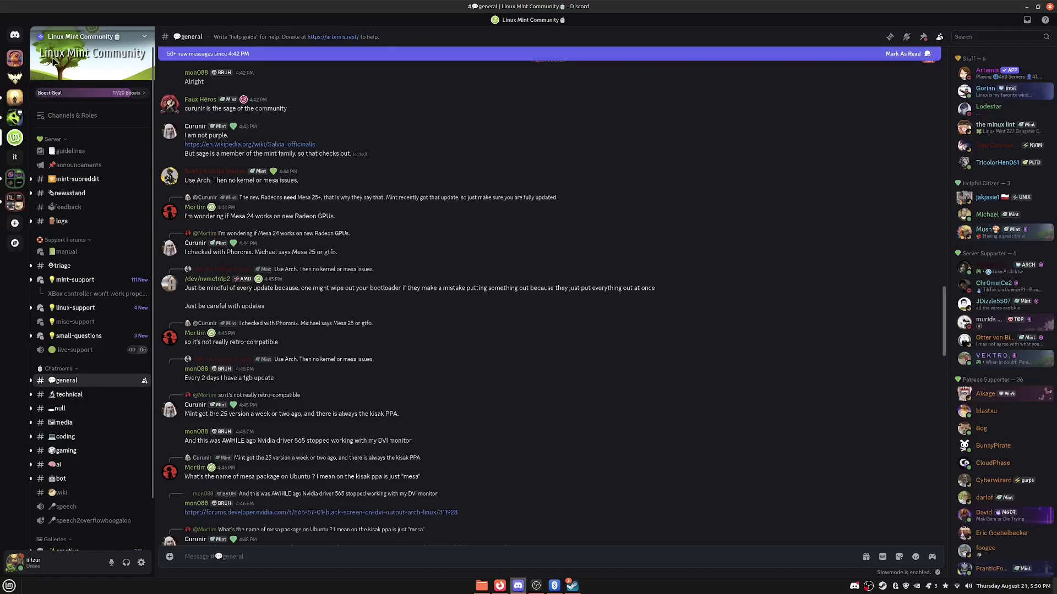
pyautogui.moveTo(106, 380)
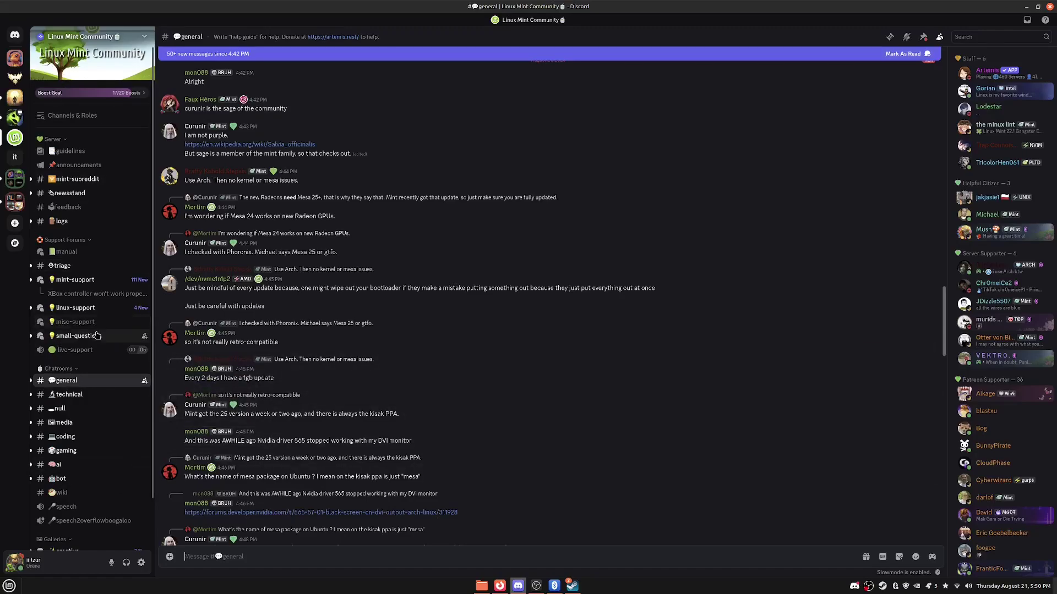
pyautogui.moveTo(95, 336)
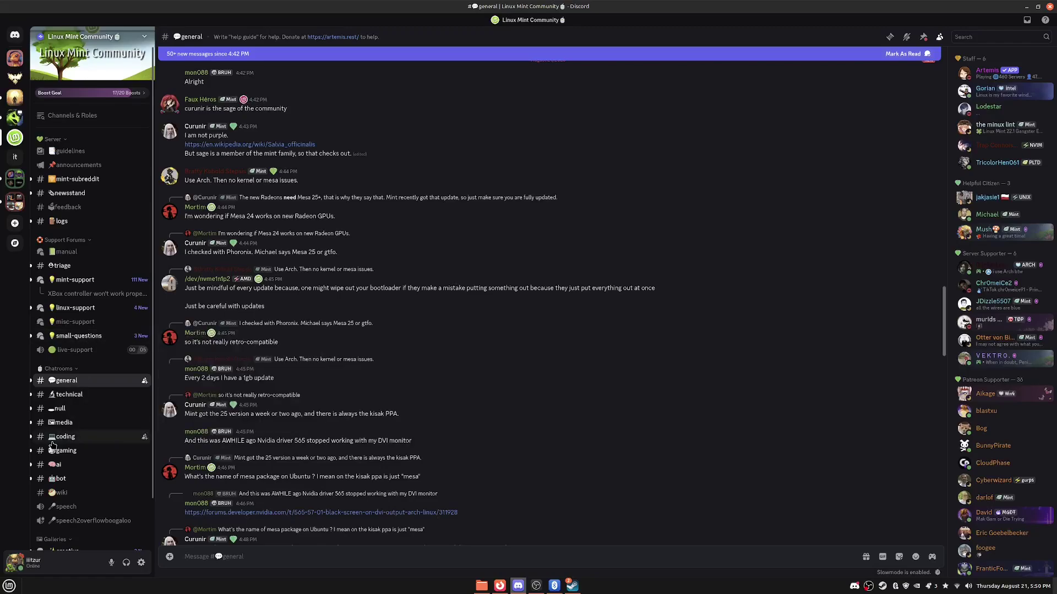
pyautogui.click(77, 279)
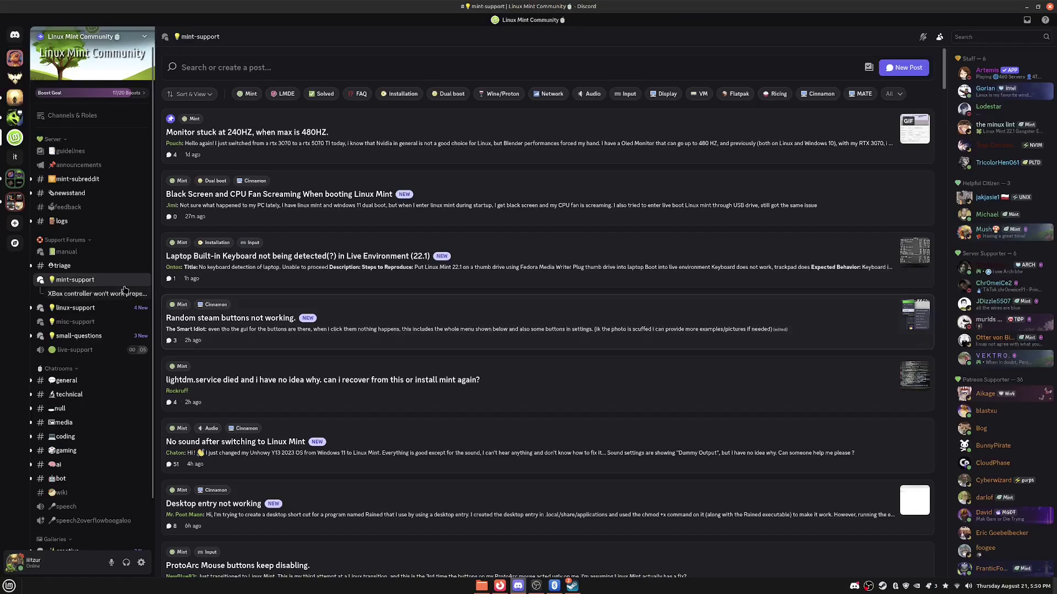
pyautogui.moveTo(92, 338)
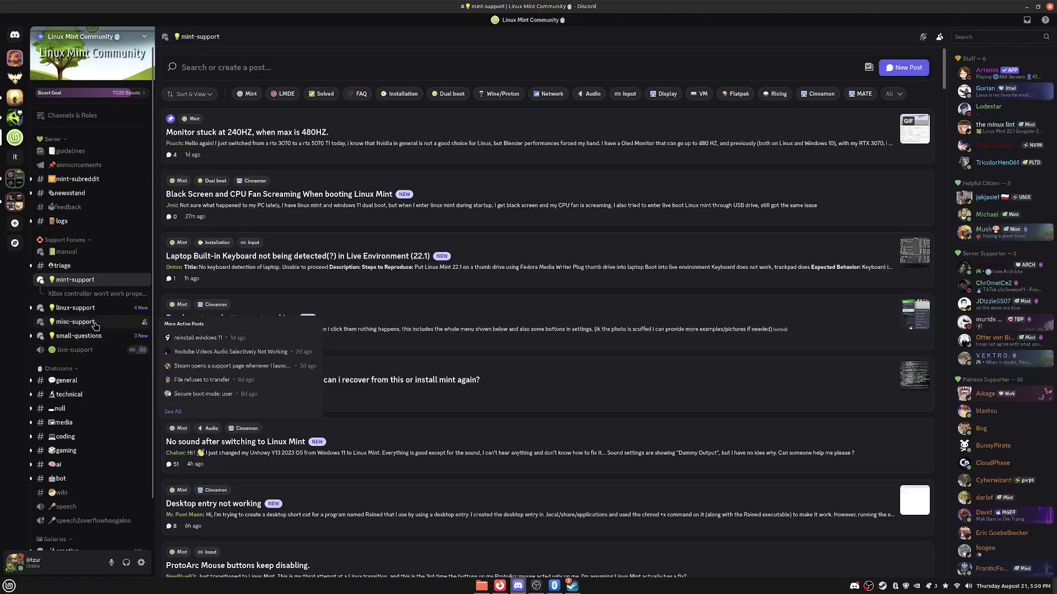
pyautogui.moveTo(92, 311)
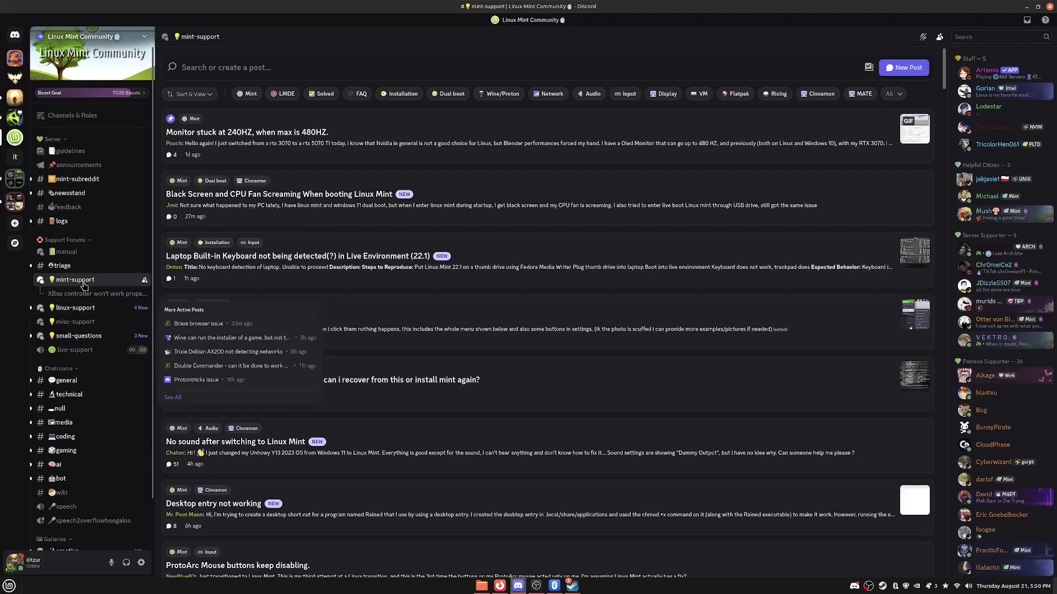
pyautogui.moveTo(85, 283)
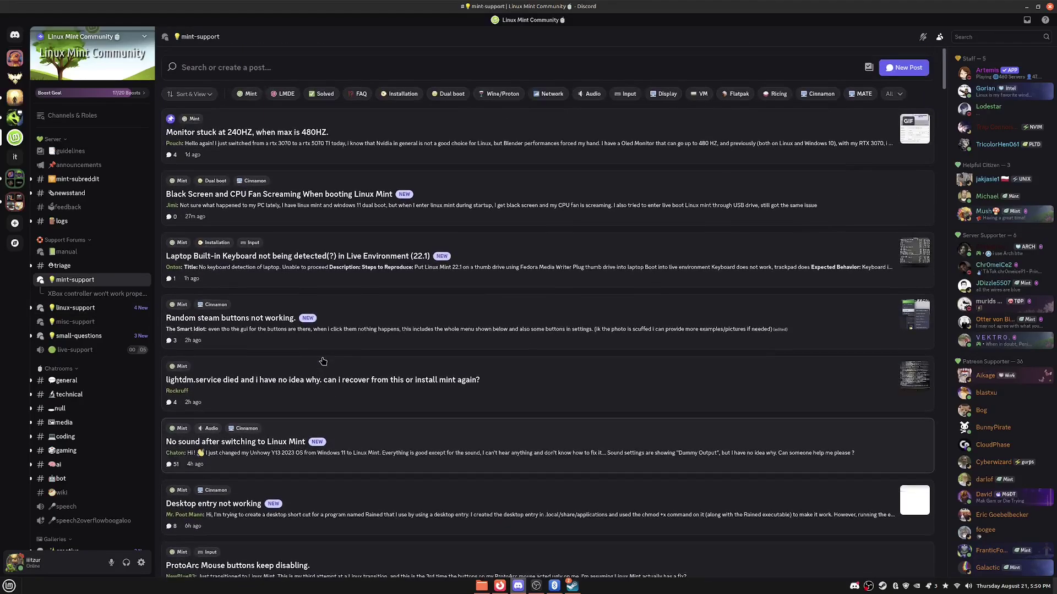
# Search the mint-support forum for 'xbox' and open the 'XBox controller won't work properly' post.
pyautogui.click(248, 67)
pyautogui.write('xbox')
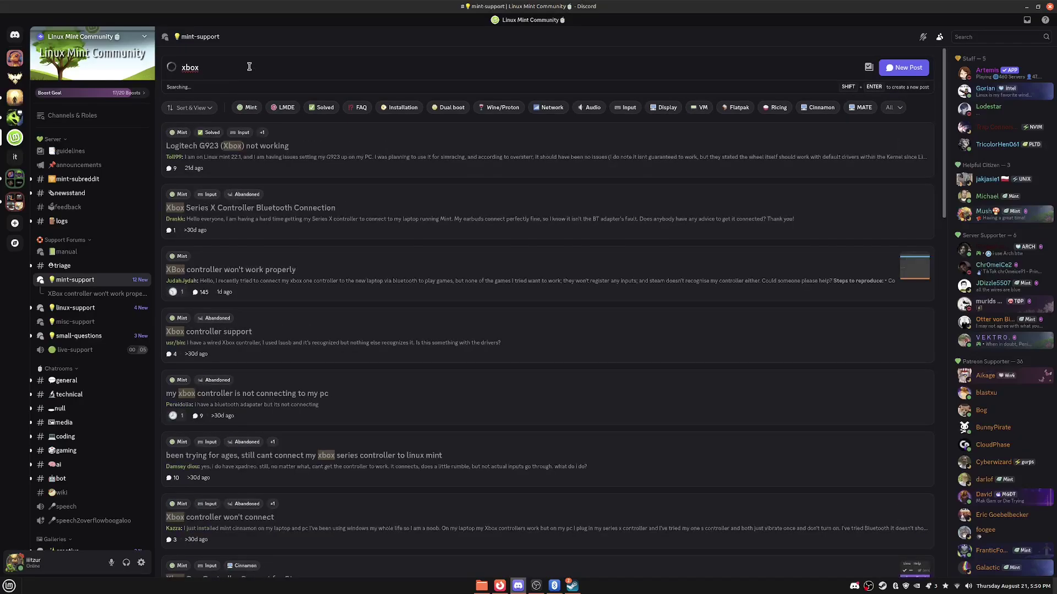
pyautogui.click(255, 271)
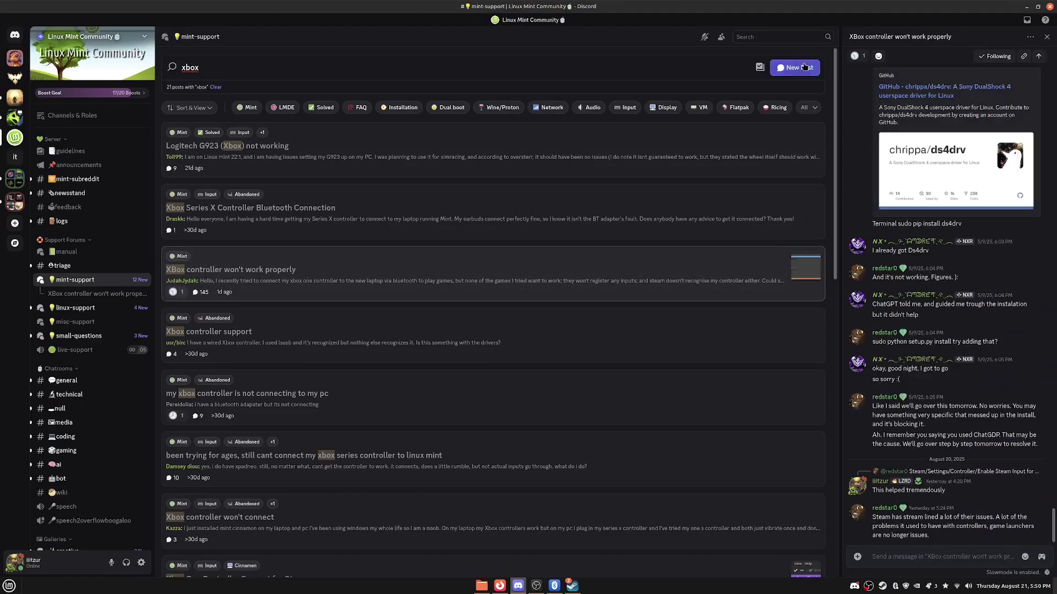
# Widen the thread pane across most of the window and scroll through its messages.
pyautogui.moveTo(841, 82); pyautogui.dragTo(252, 93)
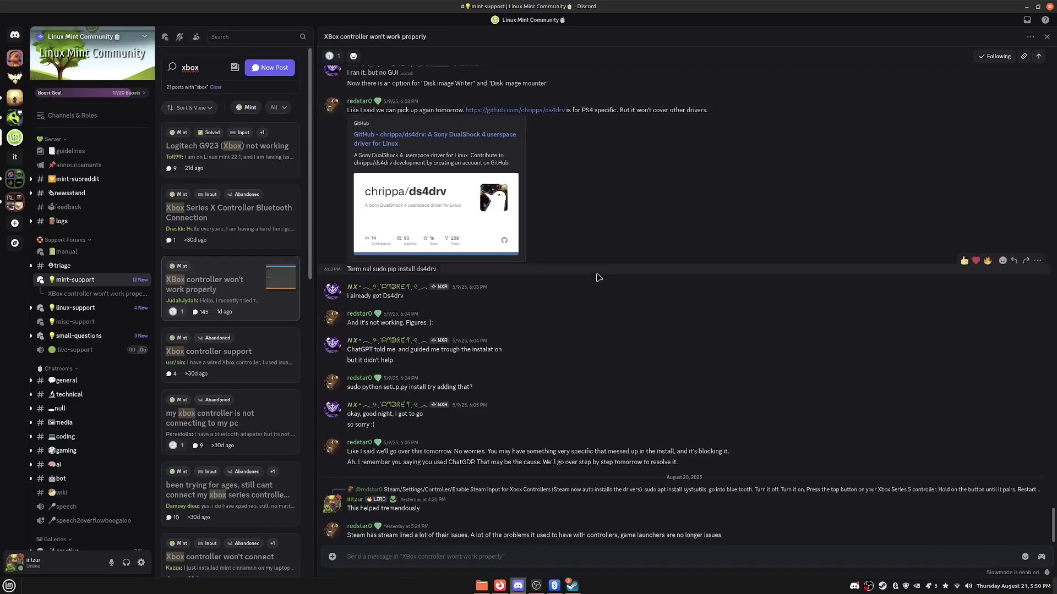
pyautogui.scroll(6, 593, 286)
pyautogui.scroll(10, 592, 298)
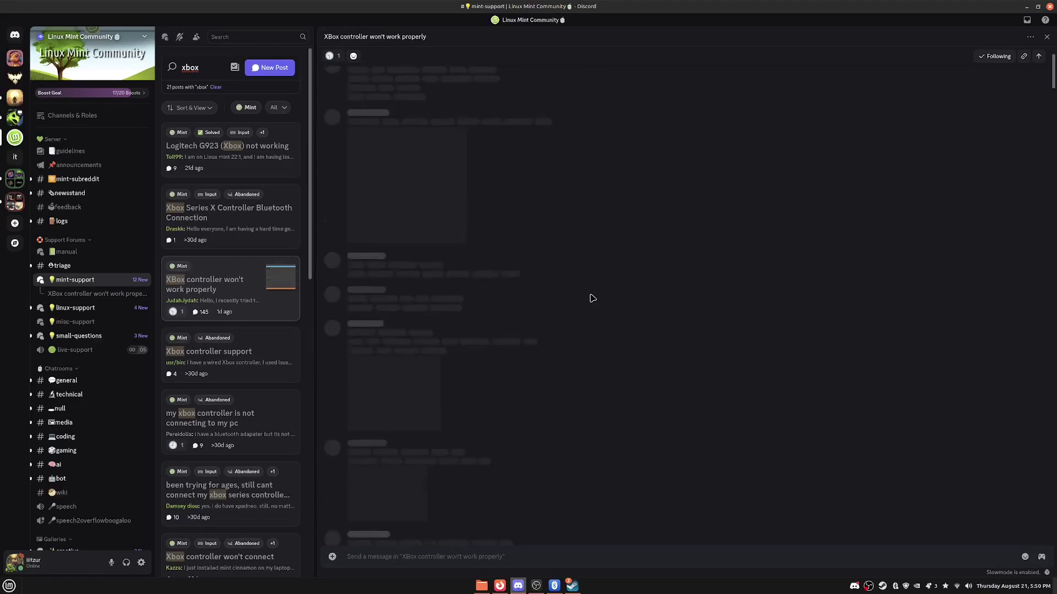
pyautogui.scroll(-20, 590, 296)
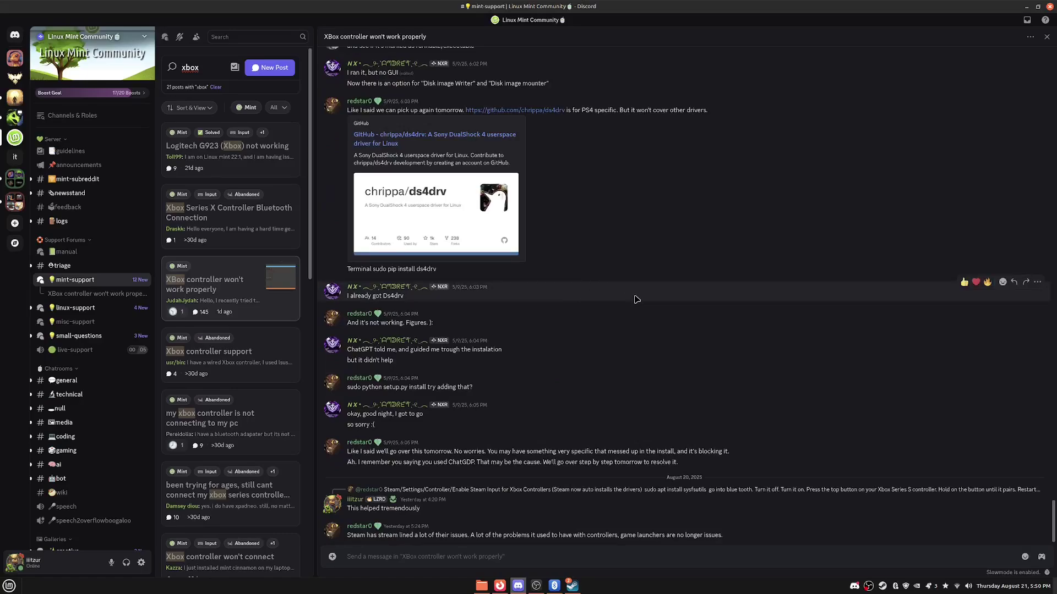
pyautogui.scroll(3, 636, 299)
pyautogui.scroll(-3, 636, 300)
pyautogui.scroll(8, 636, 300)
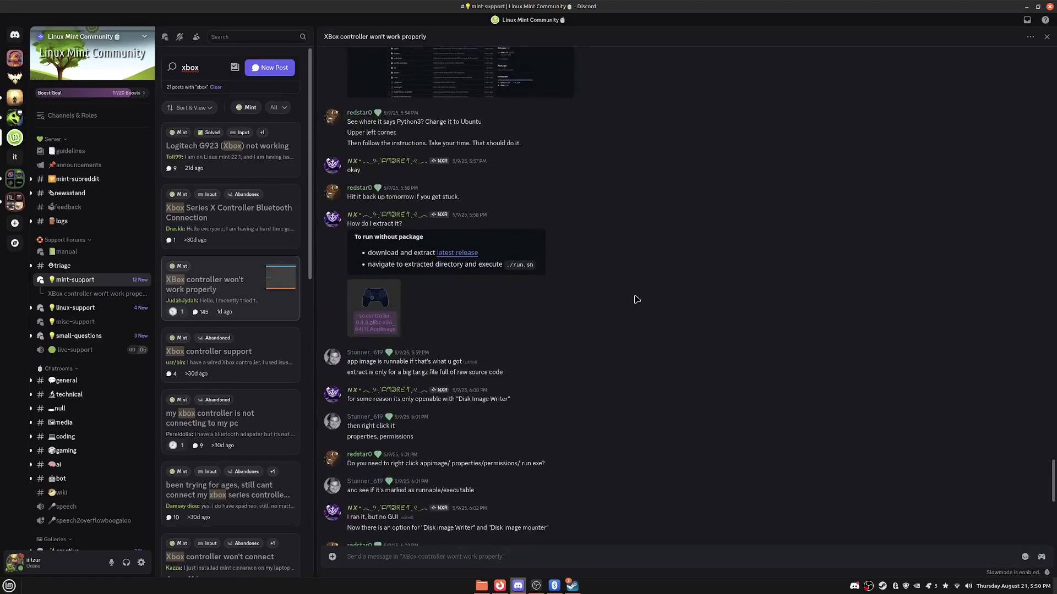
pyautogui.scroll(15, 636, 300)
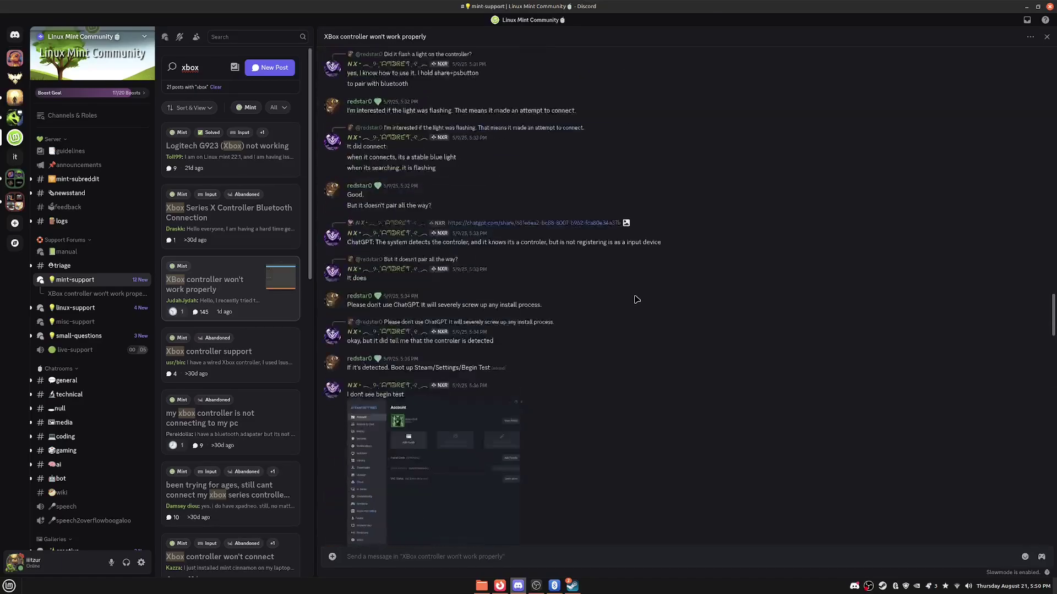
pyautogui.scroll(-10, 636, 300)
pyautogui.scroll(8, 636, 300)
pyautogui.scroll(-5, 632, 297)
pyautogui.scroll(5, 631, 296)
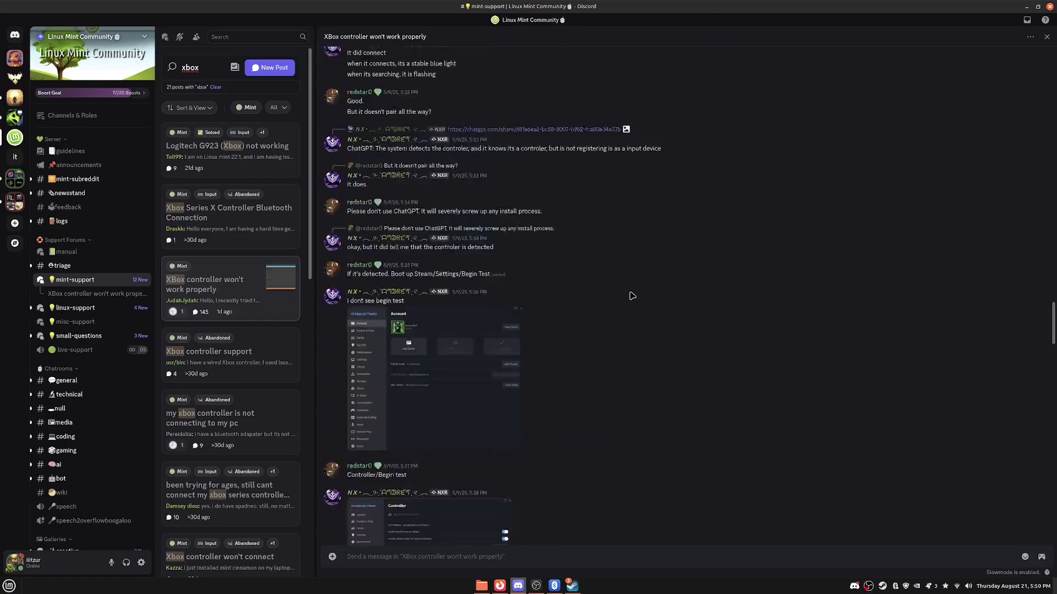
pyautogui.scroll(-20, 632, 296)
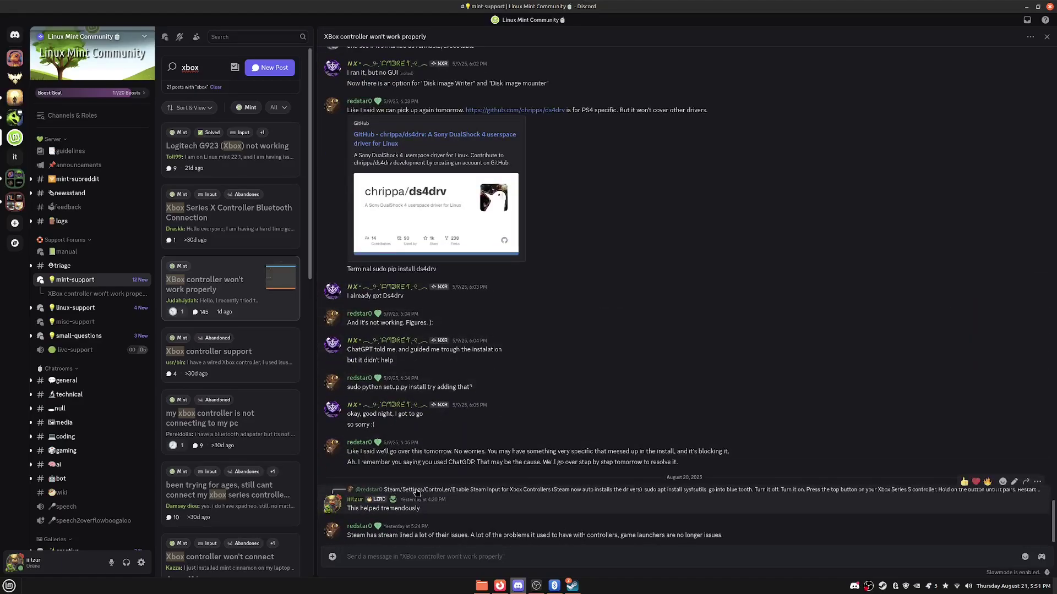
pyautogui.click(416, 489)
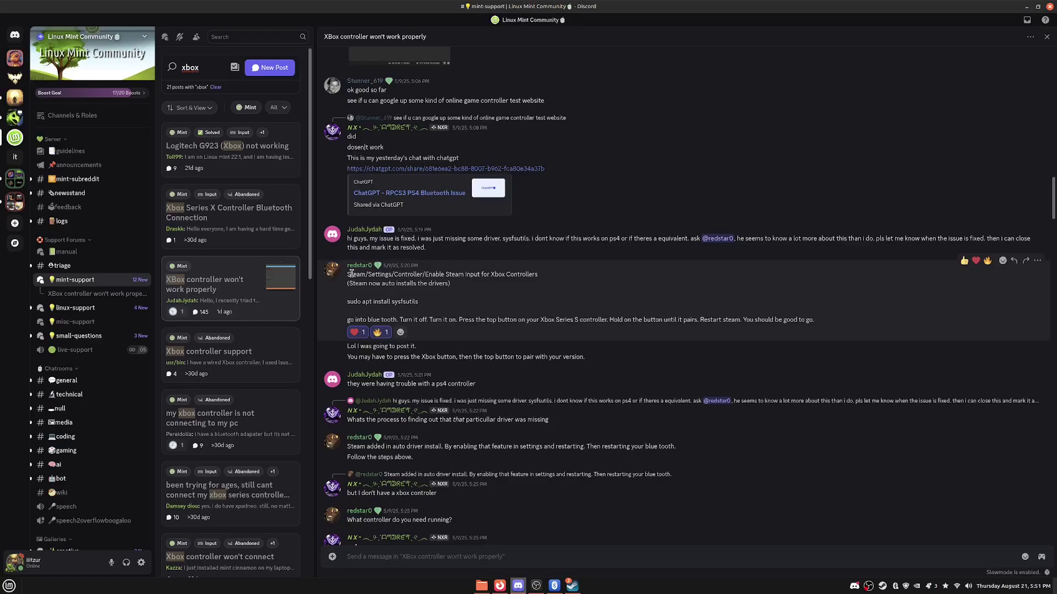
pyautogui.scroll(2, 377, 286)
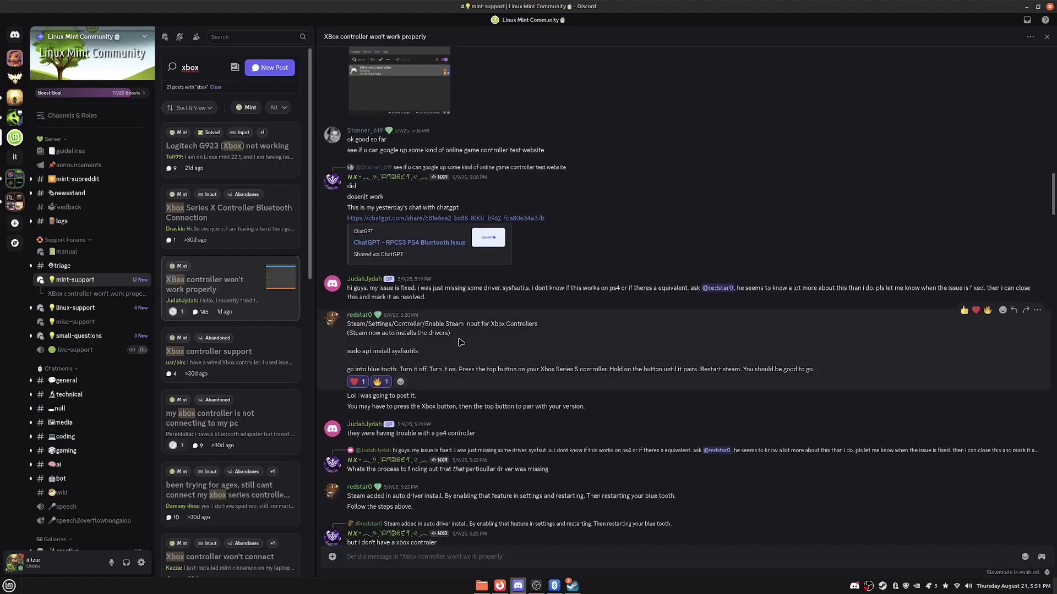
pyautogui.scroll(-2, 460, 339)
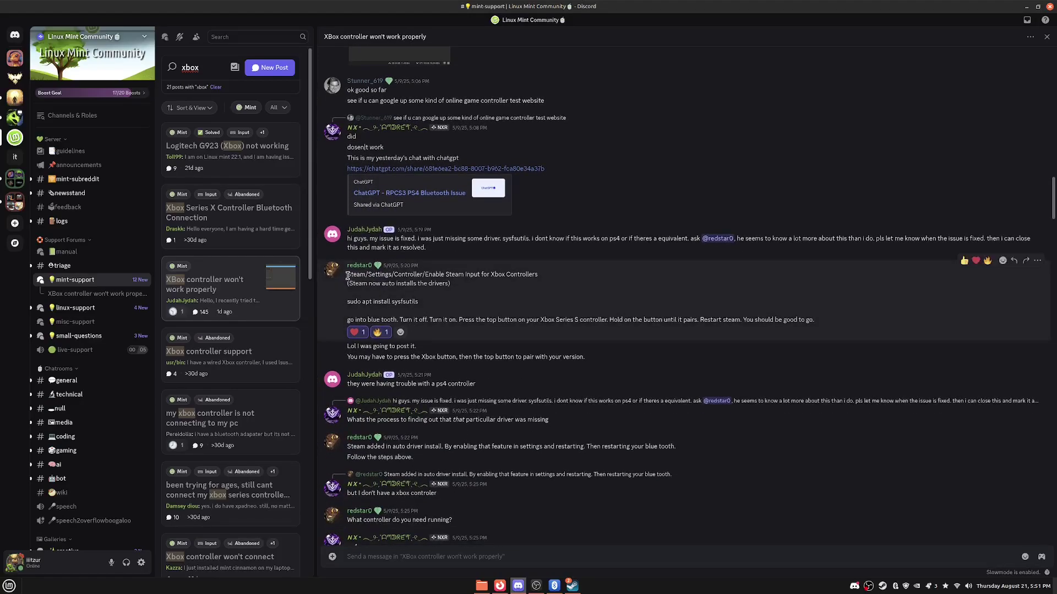
pyautogui.moveTo(347, 276); pyautogui.dragTo(503, 274)
pyautogui.click(503, 274)
pyautogui.moveTo(349, 284); pyautogui.dragTo(454, 284)
pyautogui.click(455, 287)
pyautogui.moveTo(419, 303); pyautogui.dragTo(348, 305)
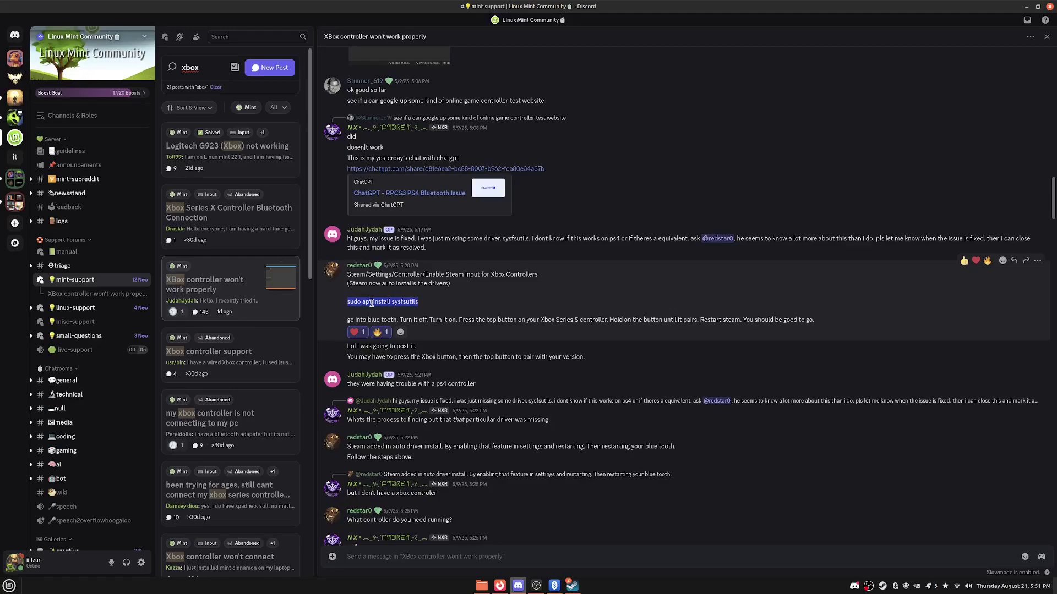
pyautogui.click(372, 302)
pyautogui.moveTo(419, 302); pyautogui.dragTo(348, 304)
pyautogui.click(361, 302)
pyautogui.scroll(-1, 403, 286)
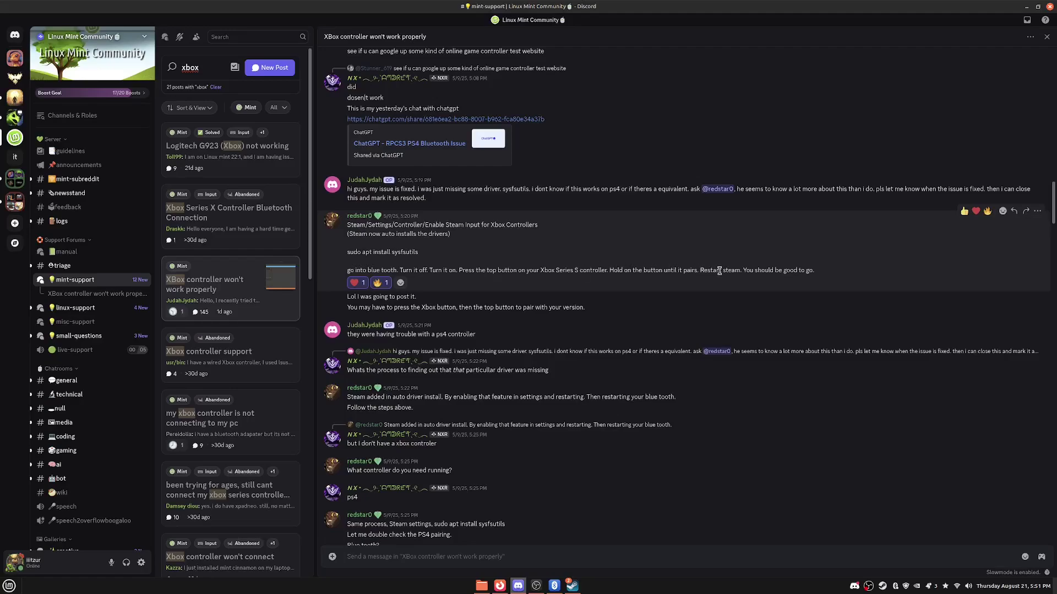
pyautogui.moveTo(741, 270); pyautogui.dragTo(807, 272)
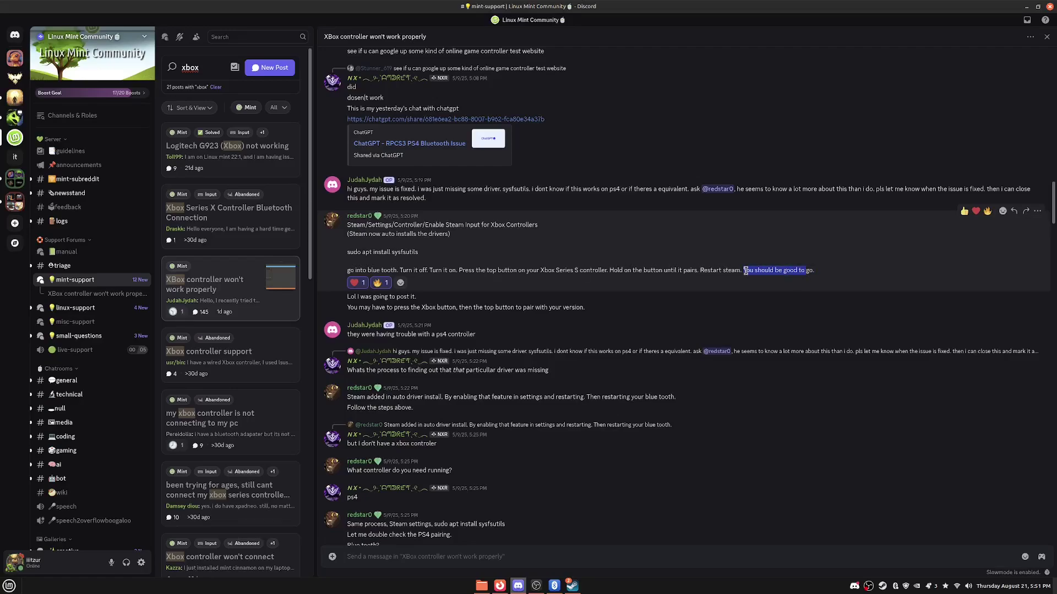
pyautogui.click(511, 269)
pyautogui.moveTo(346, 223); pyautogui.dragTo(642, 283)
pyautogui.click(569, 264)
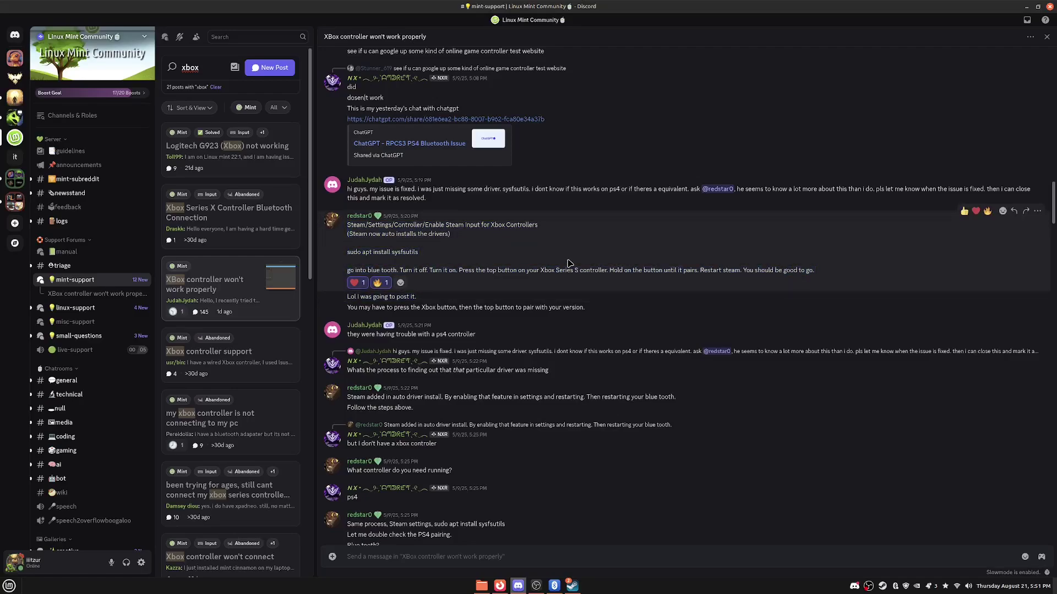
pyautogui.scroll(-20, 570, 264)
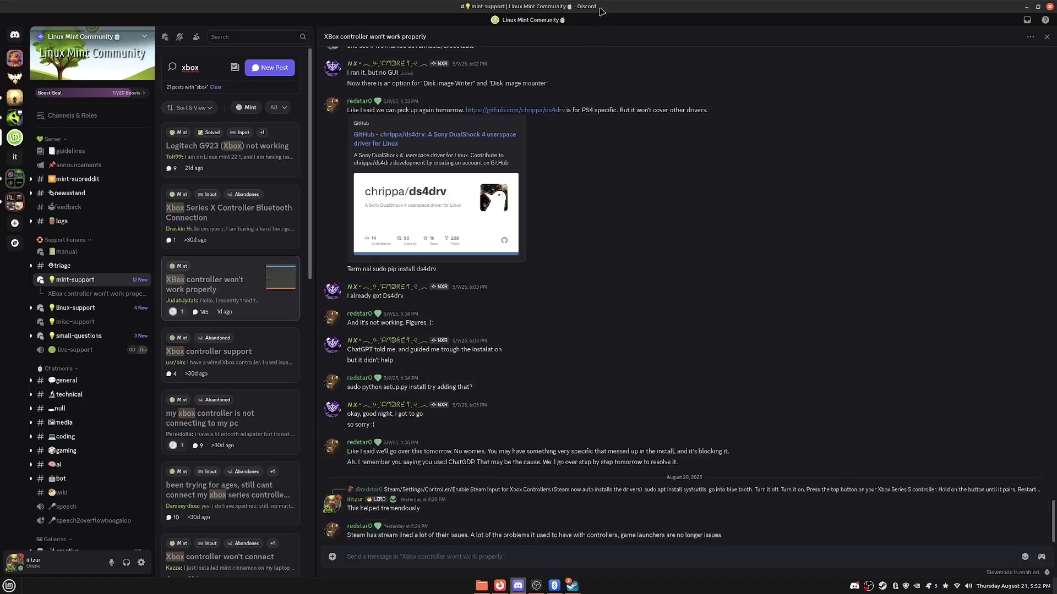
# Slide the un-maximised Discord window off-screen and bring up the OBS Studio 31.1.2 window.
pyautogui.moveTo(600, 6); pyautogui.dragTo(1056, 95)
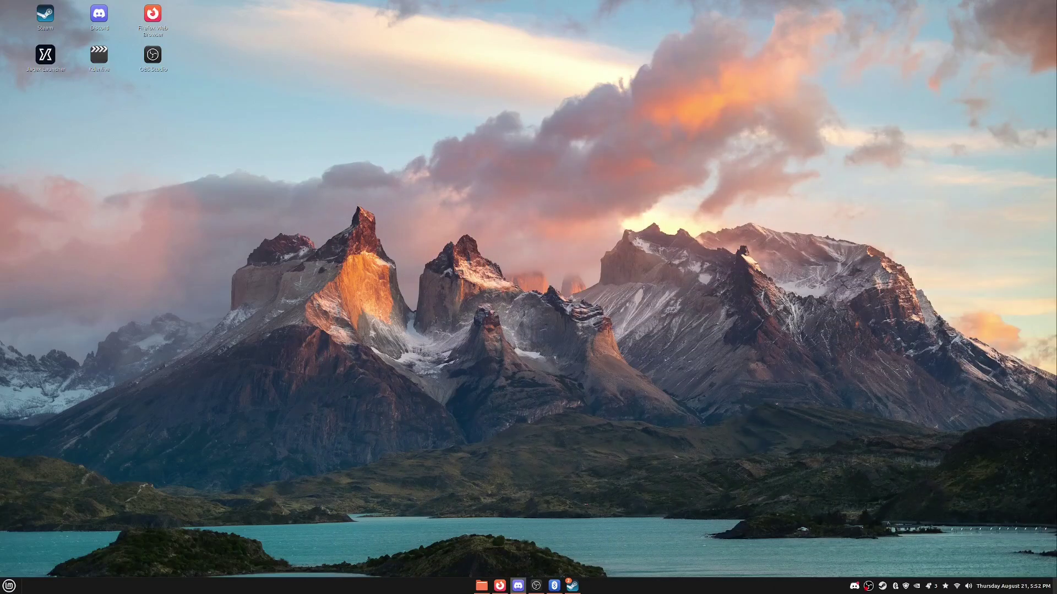
pyautogui.click(714, 362)
pyautogui.click(536, 586)
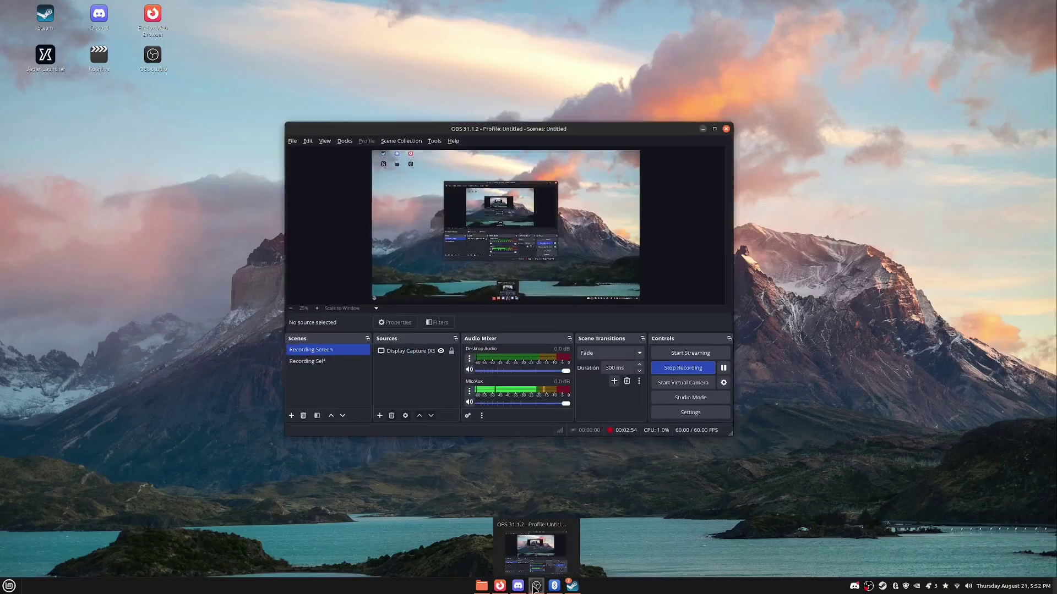